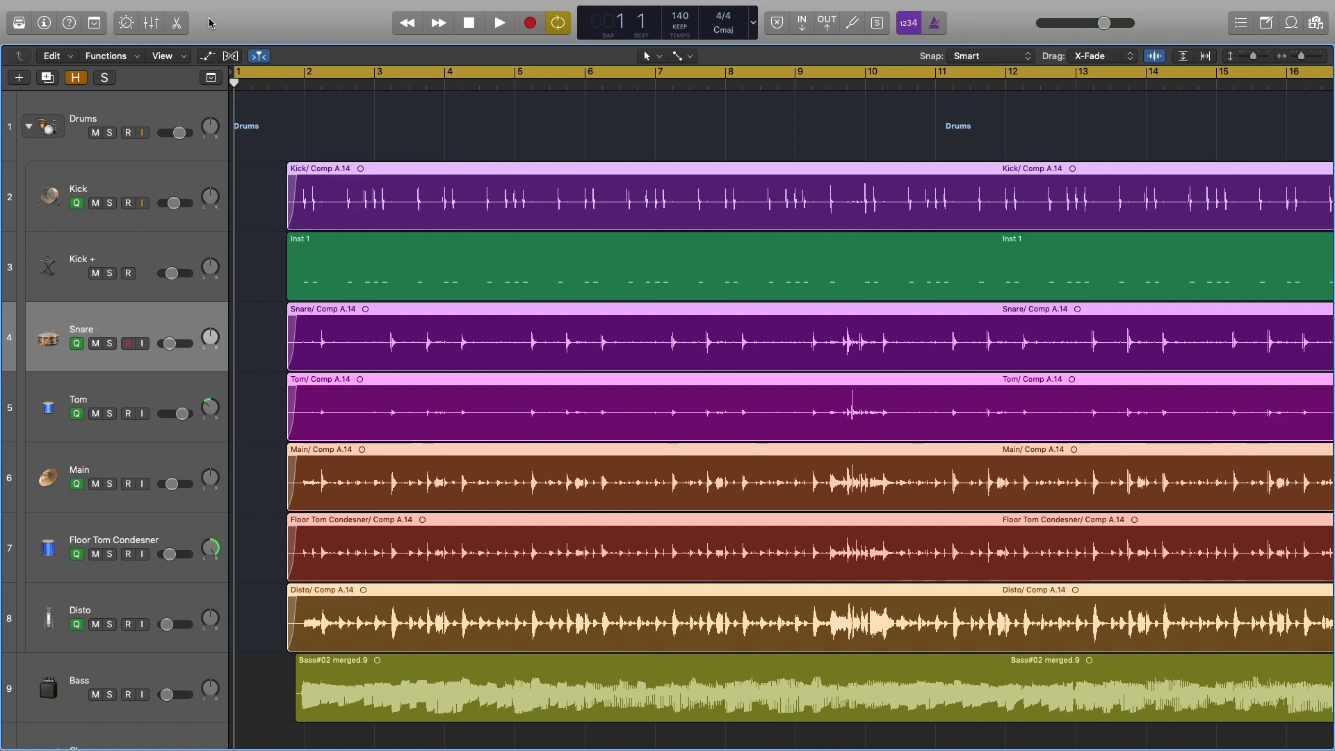
- Start drum replacement/doubling on the Snare track in Doubling mode with Snare as the instrument
click(175, 7)
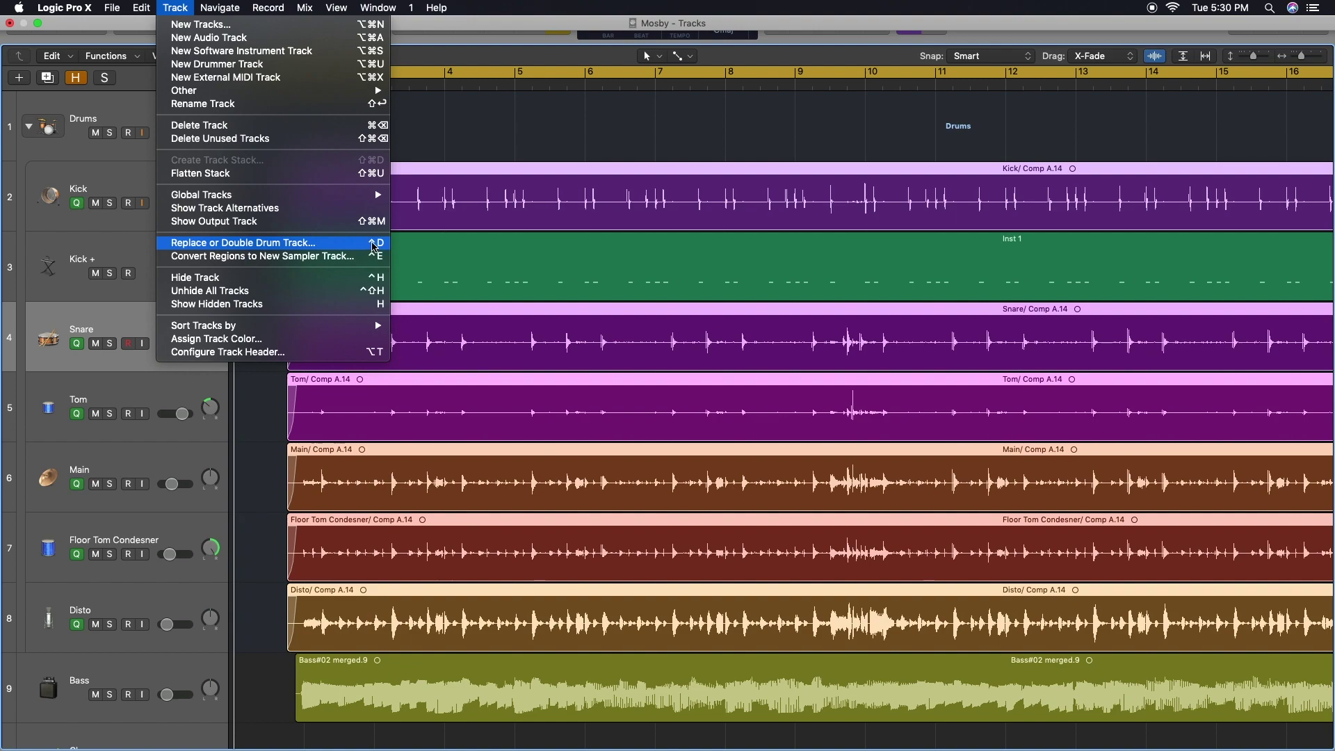
click(258, 407)
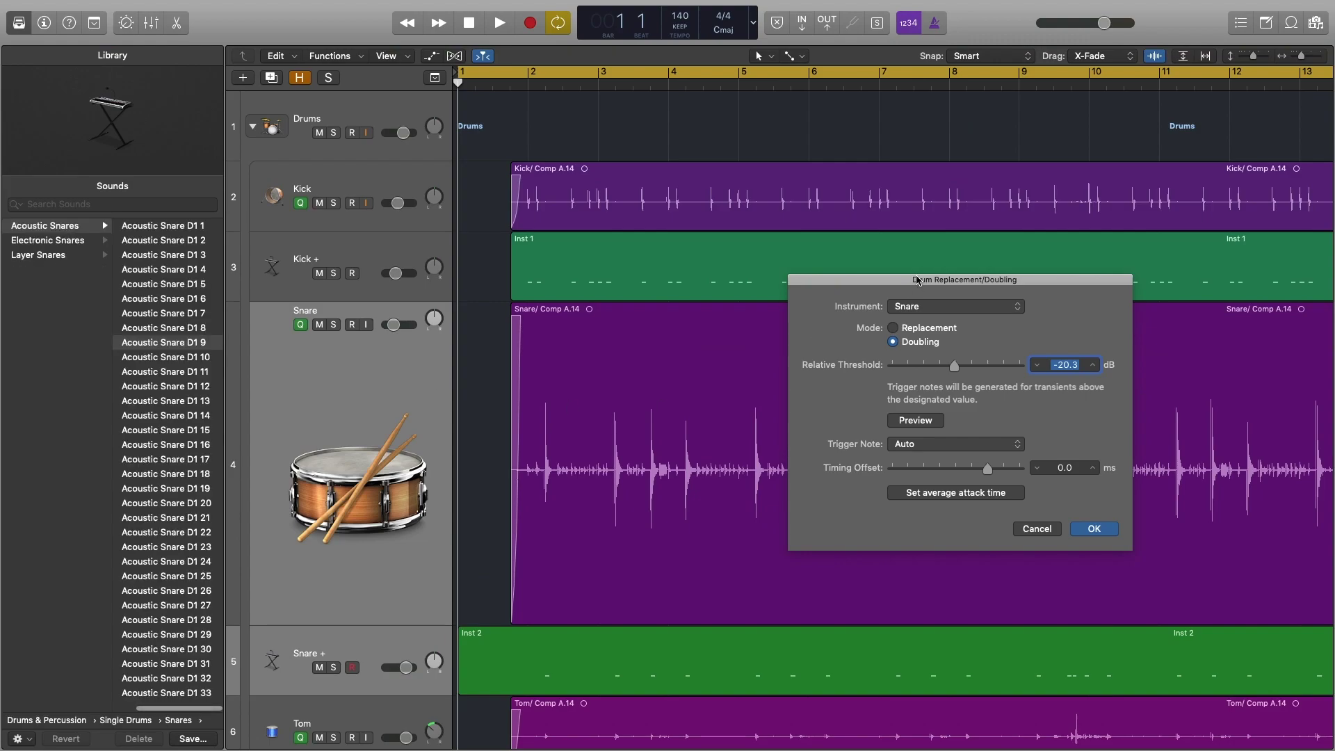
drag(928, 288, 876, 250)
scroll(299, 669, down, 2)
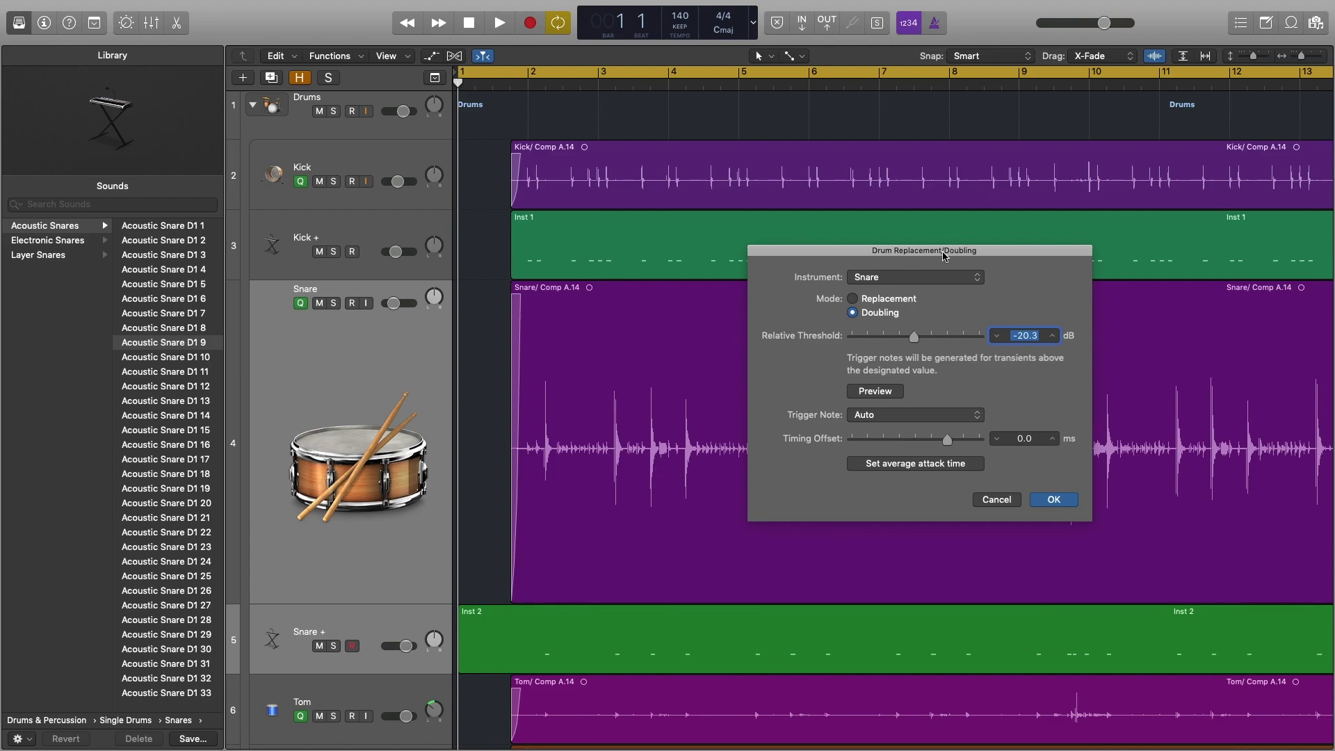
drag(946, 256, 878, 328)
click(834, 352)
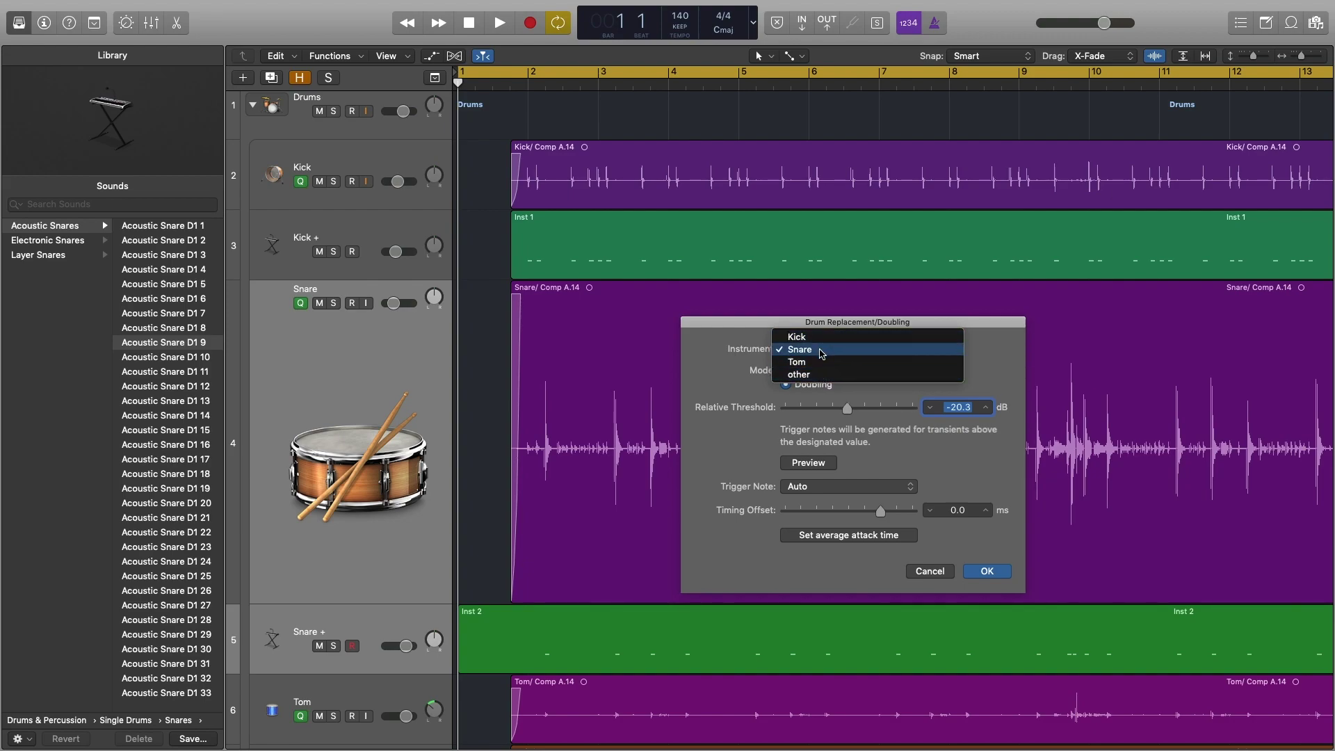
click(821, 351)
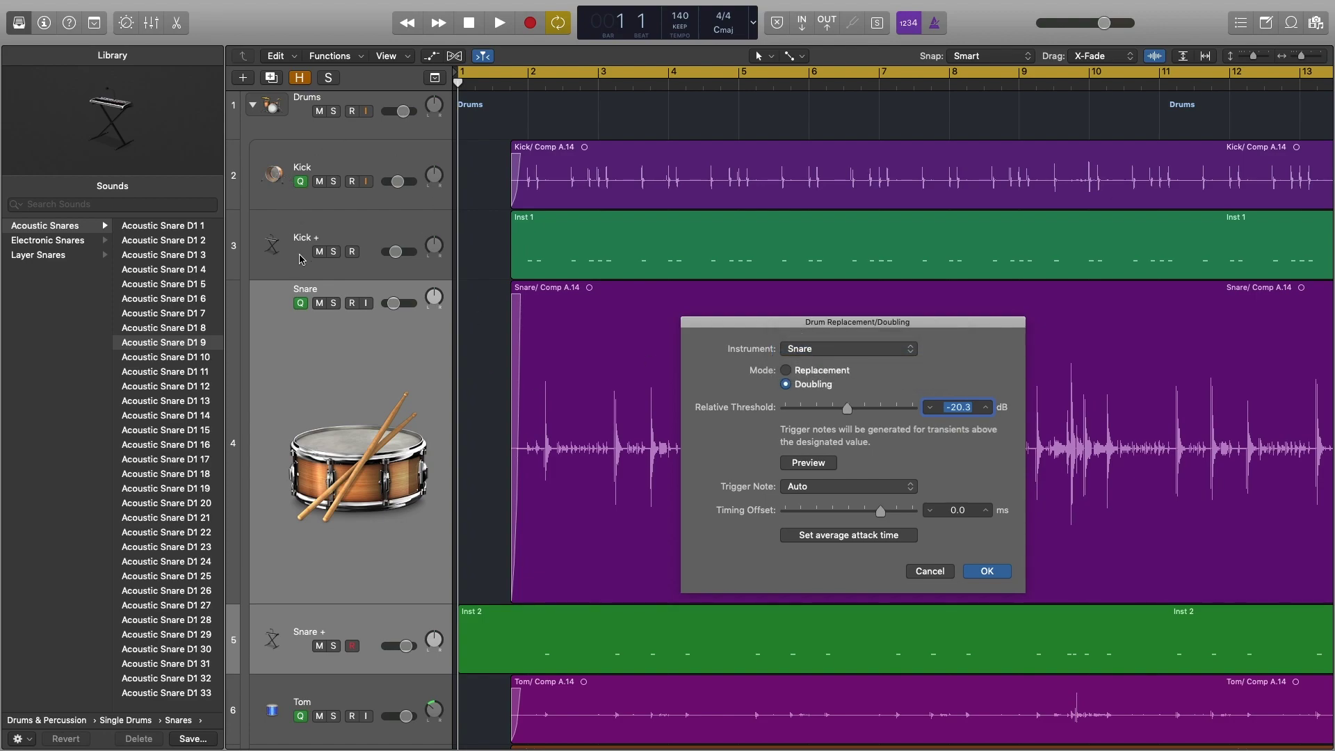
click(798, 351)
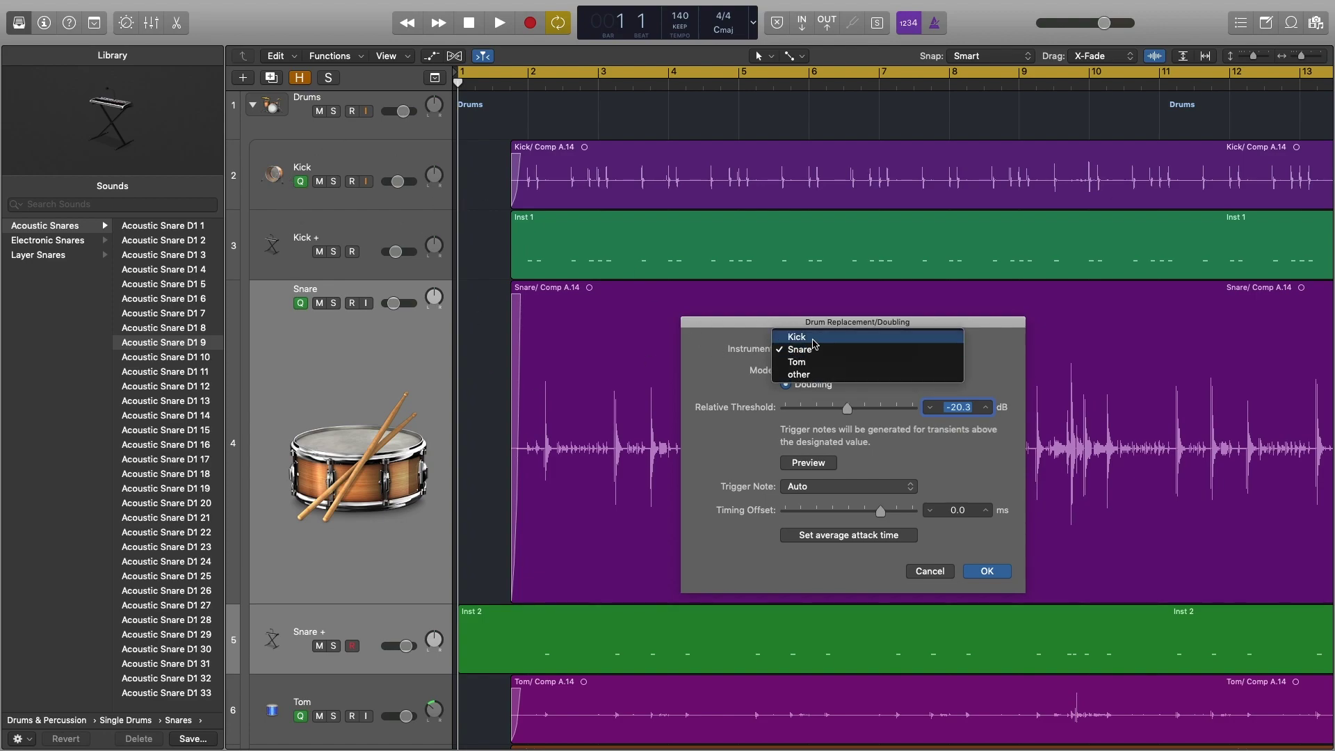
click(732, 357)
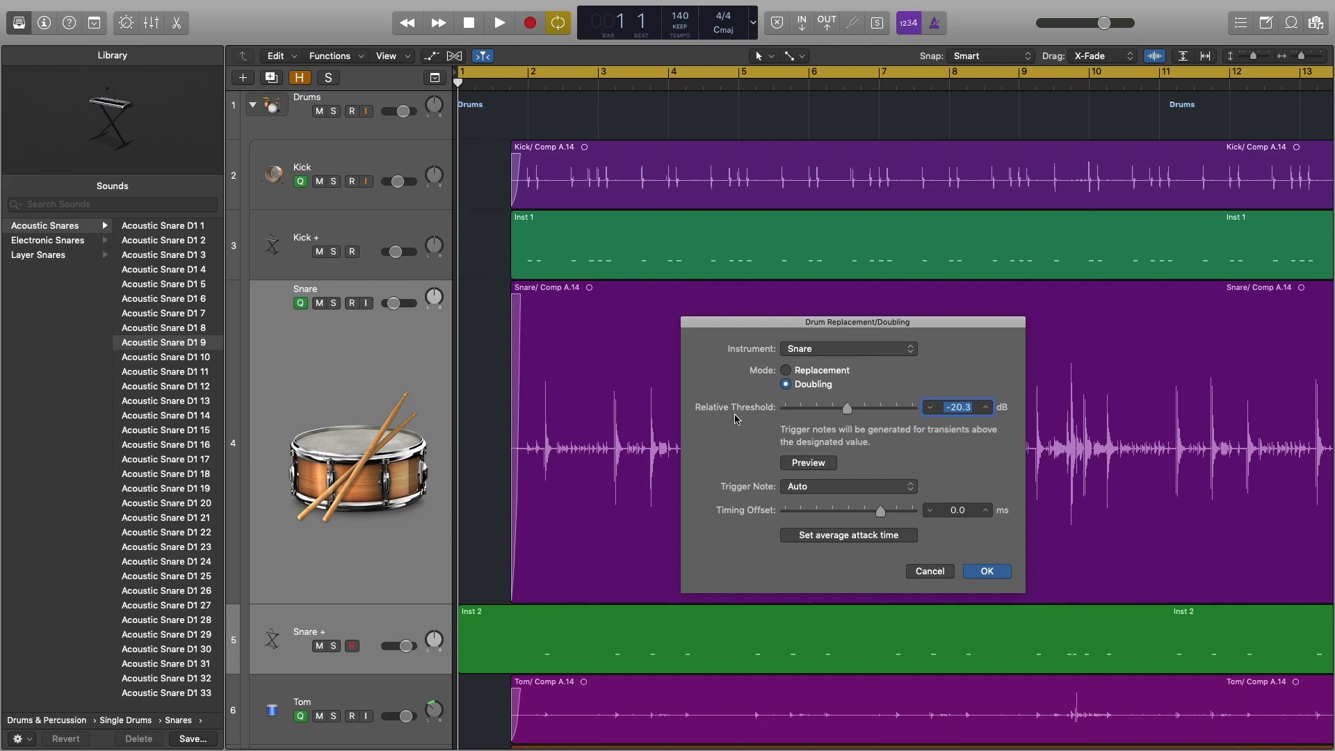
- Set the relative threshold for the snare trigger notes to -27.8 dB
drag(810, 323, 911, 322)
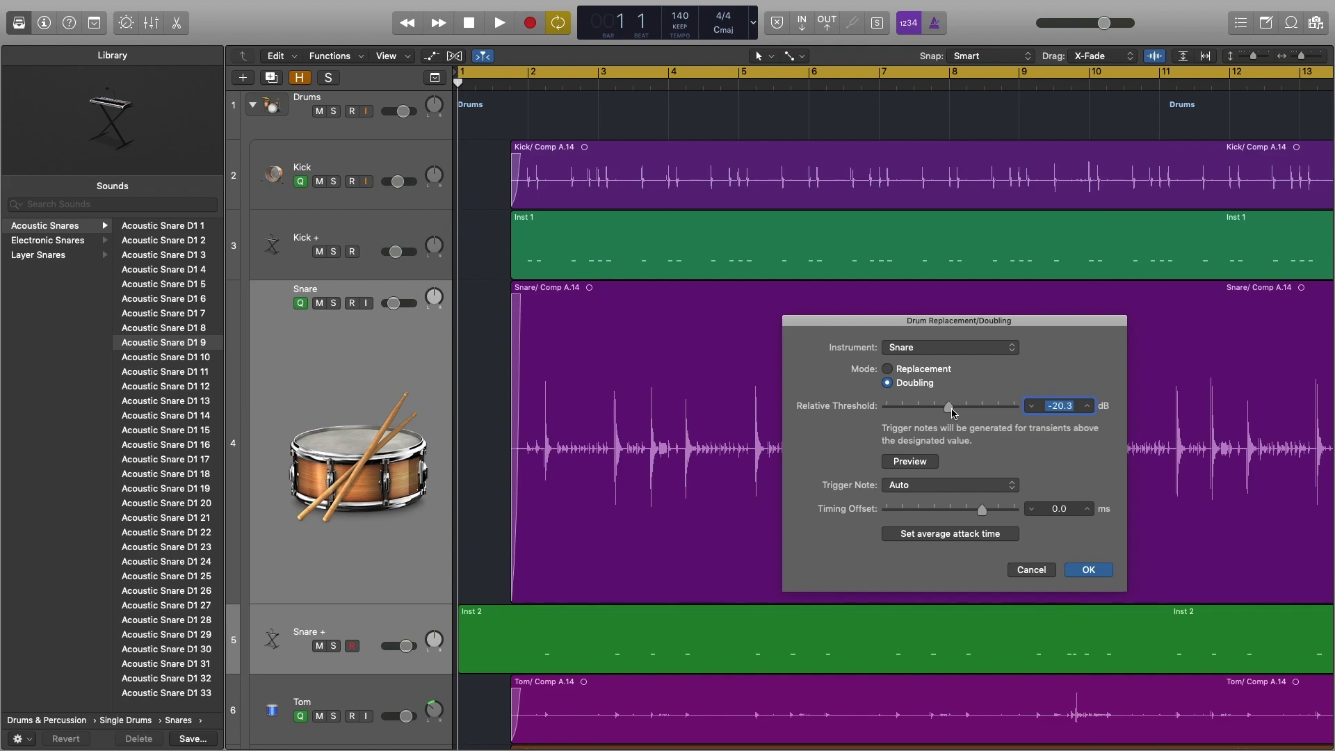
mouse_move(952, 412)
mouse_down()
mouse_move(897, 416)
mouse_move(929, 411)
mouse_up()
drag(913, 326, 1130, 293)
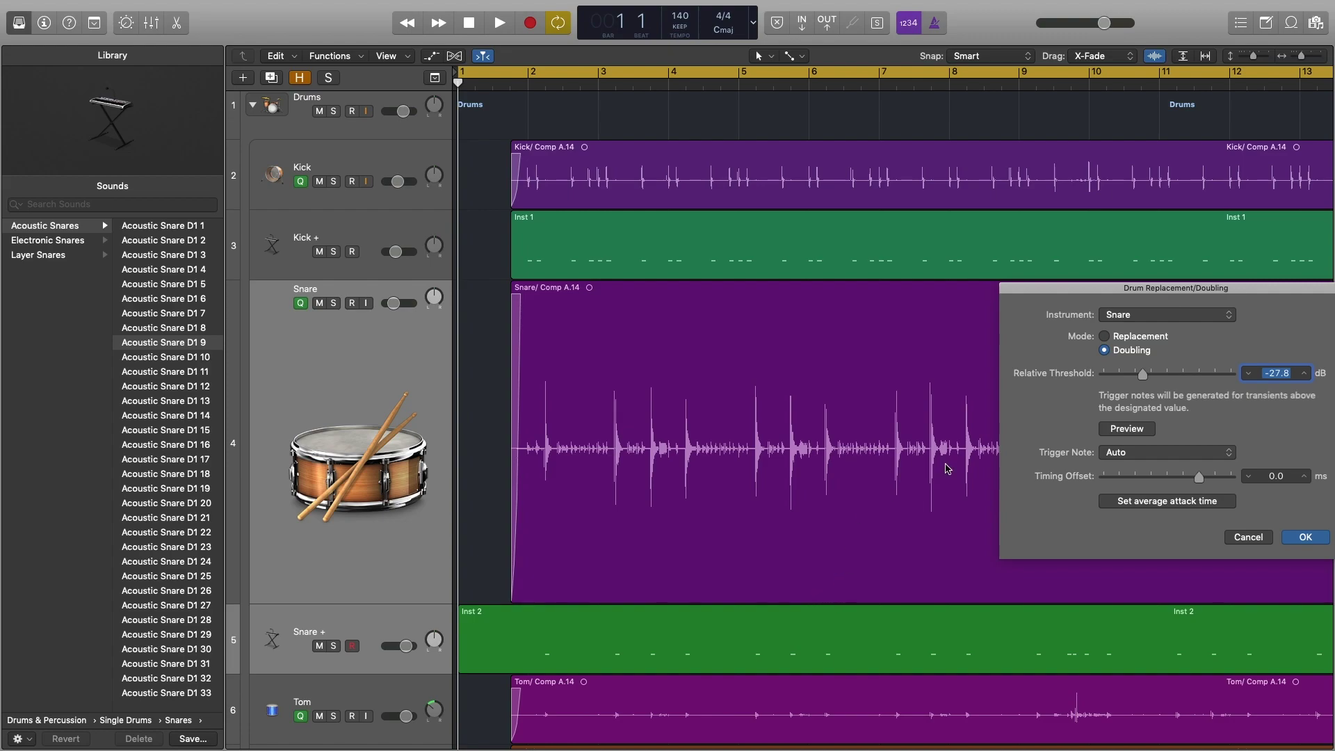
drag(1179, 287, 1027, 247)
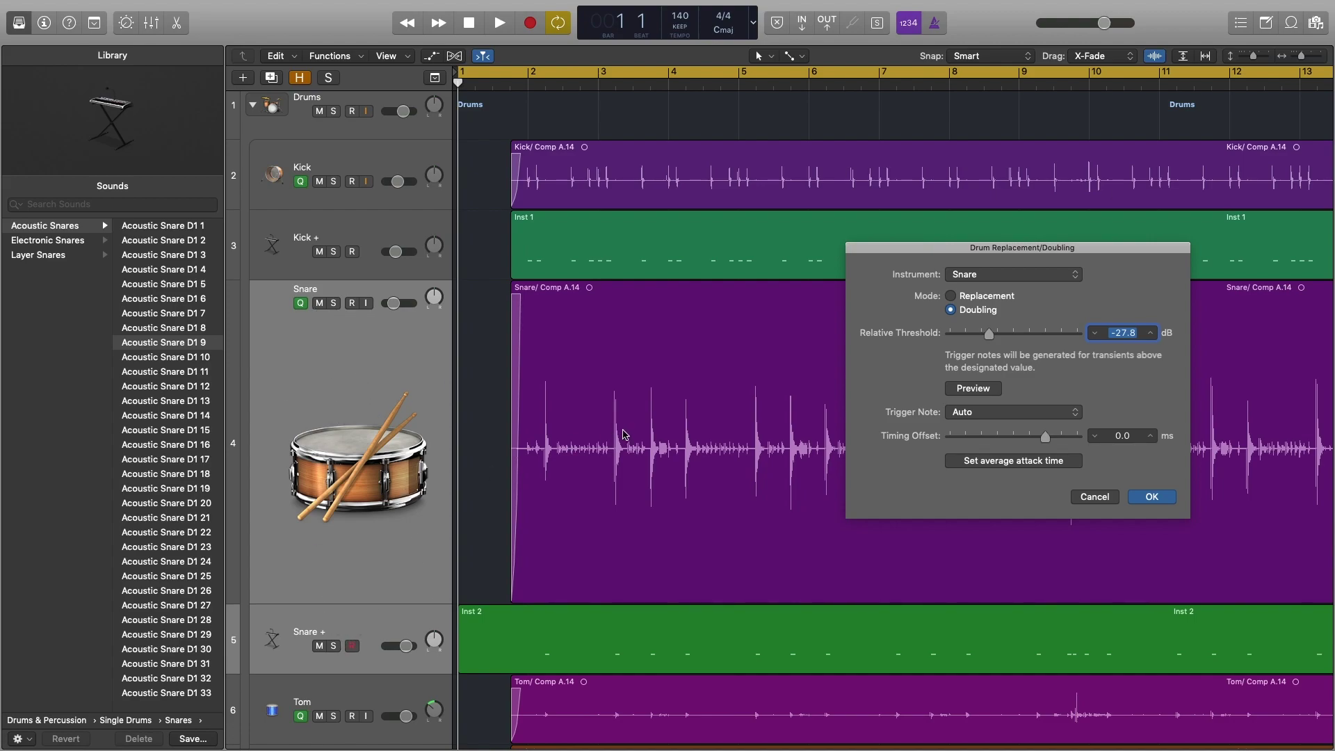
- Audition several acoustic snares, choose Acoustic Snare D1 6 for the doubled track, and accept the drum doubling settings
click(175, 302)
click(162, 387)
click(176, 444)
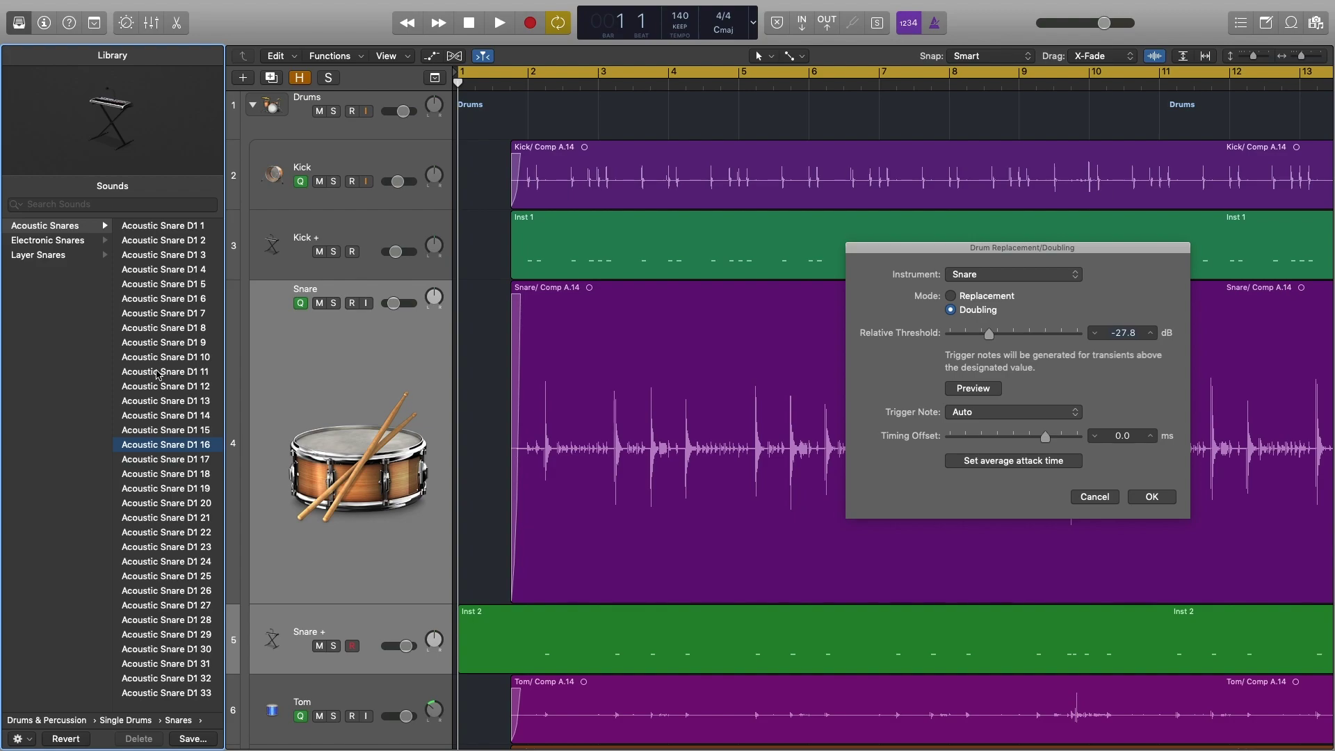
click(163, 298)
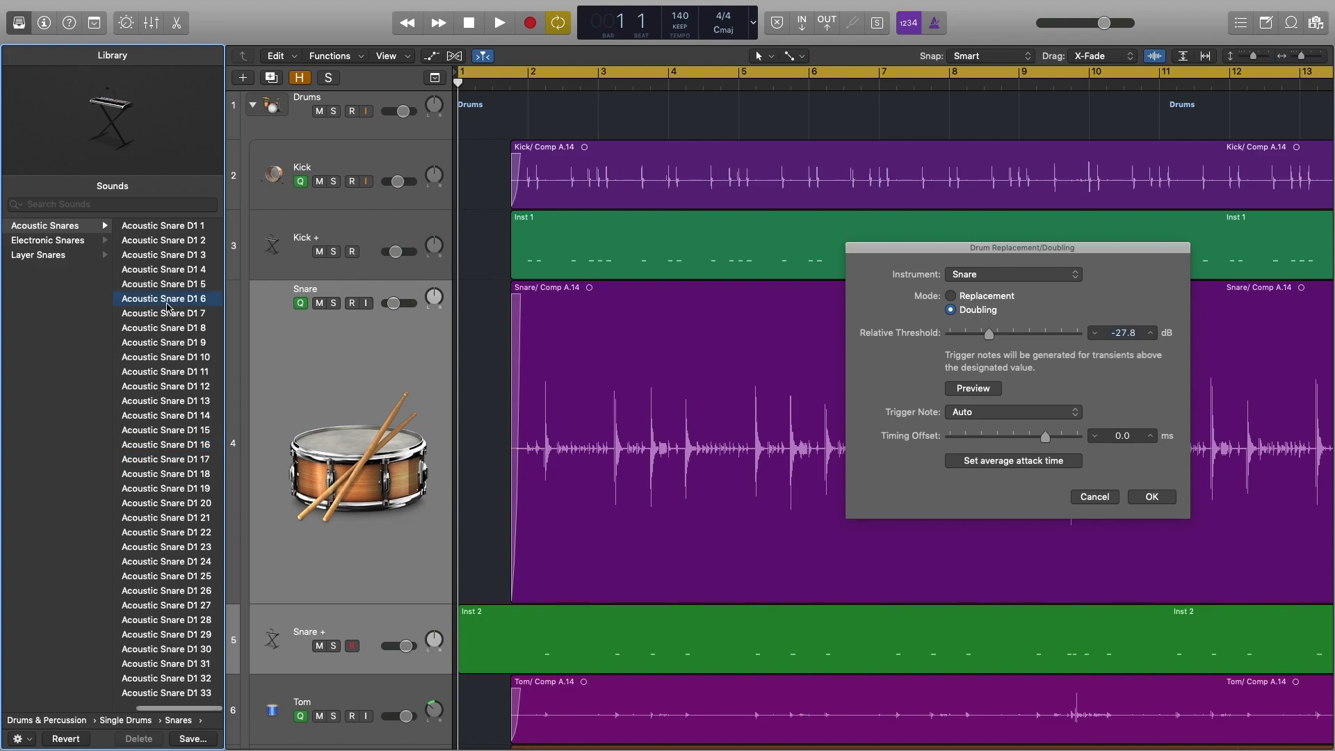
drag(1014, 250, 841, 216)
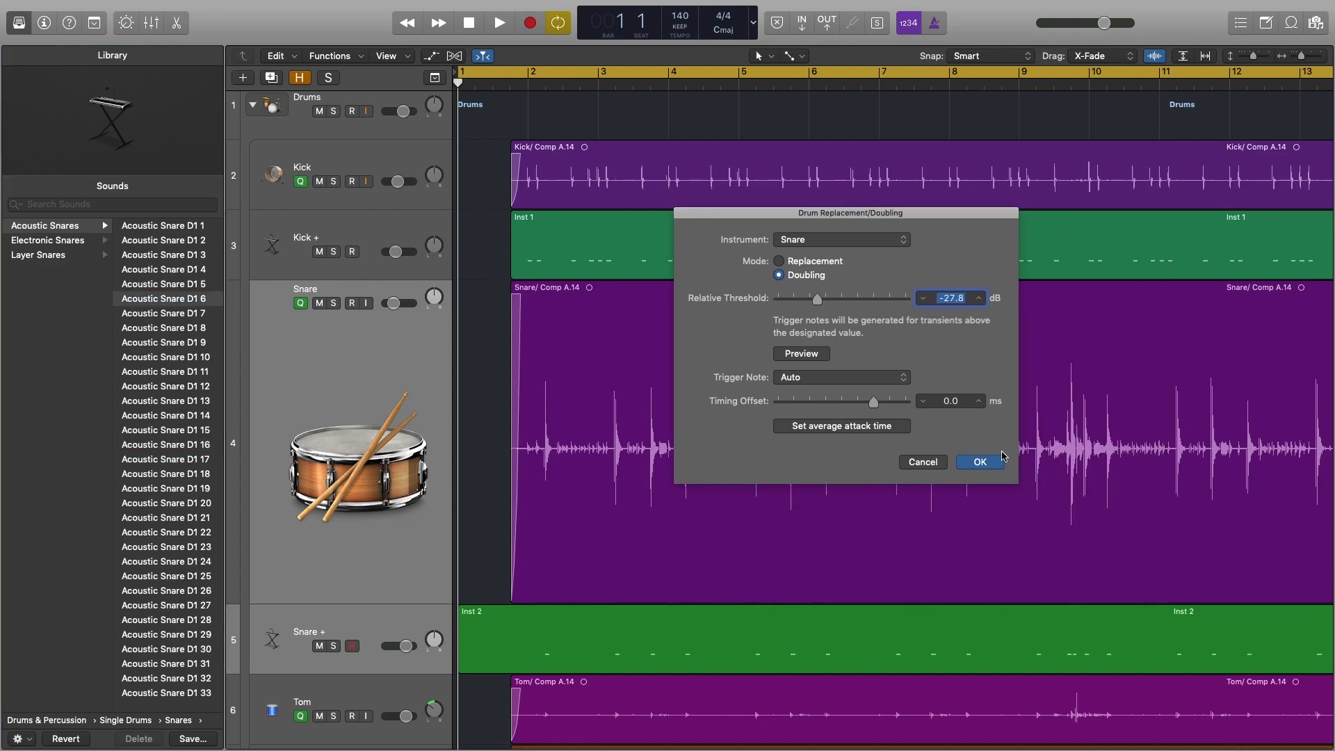
click(981, 462)
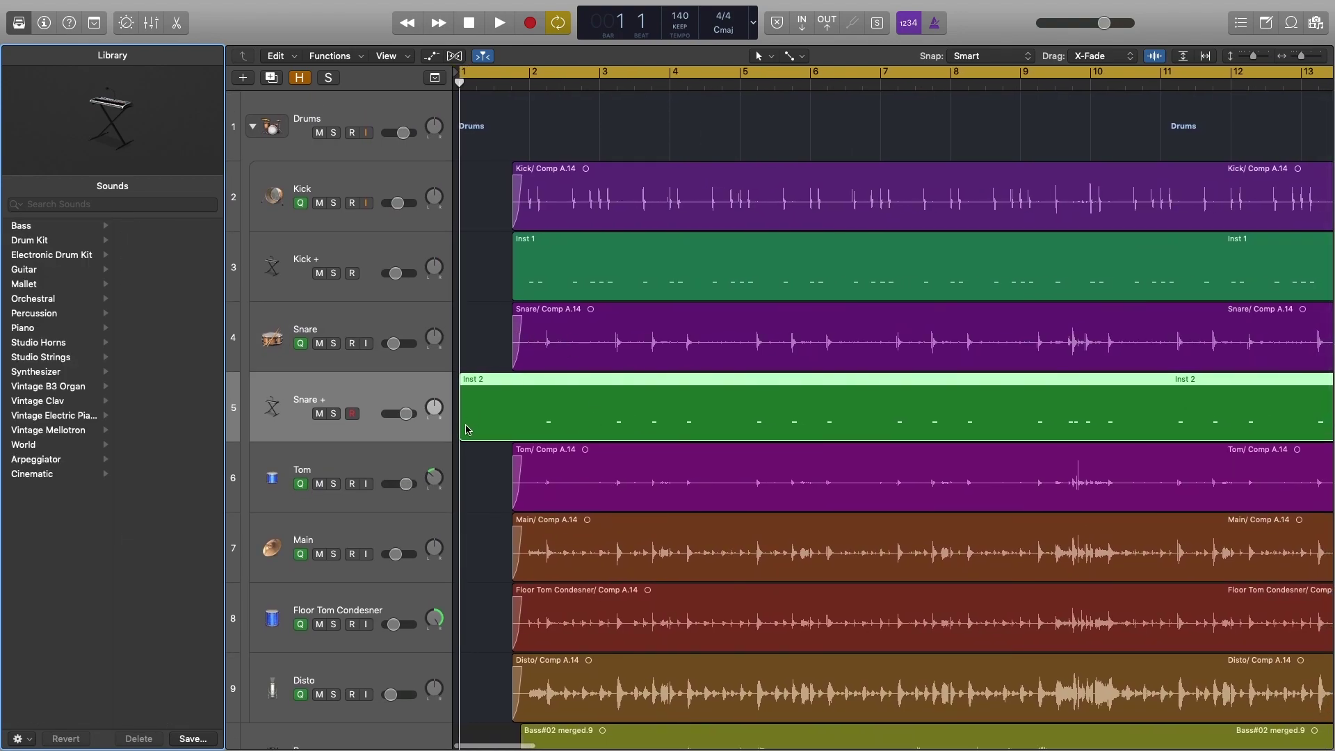
- Trim the start of the Snare + track's MIDI region to line up with the start of the Snare audio region
drag(467, 428, 514, 429)
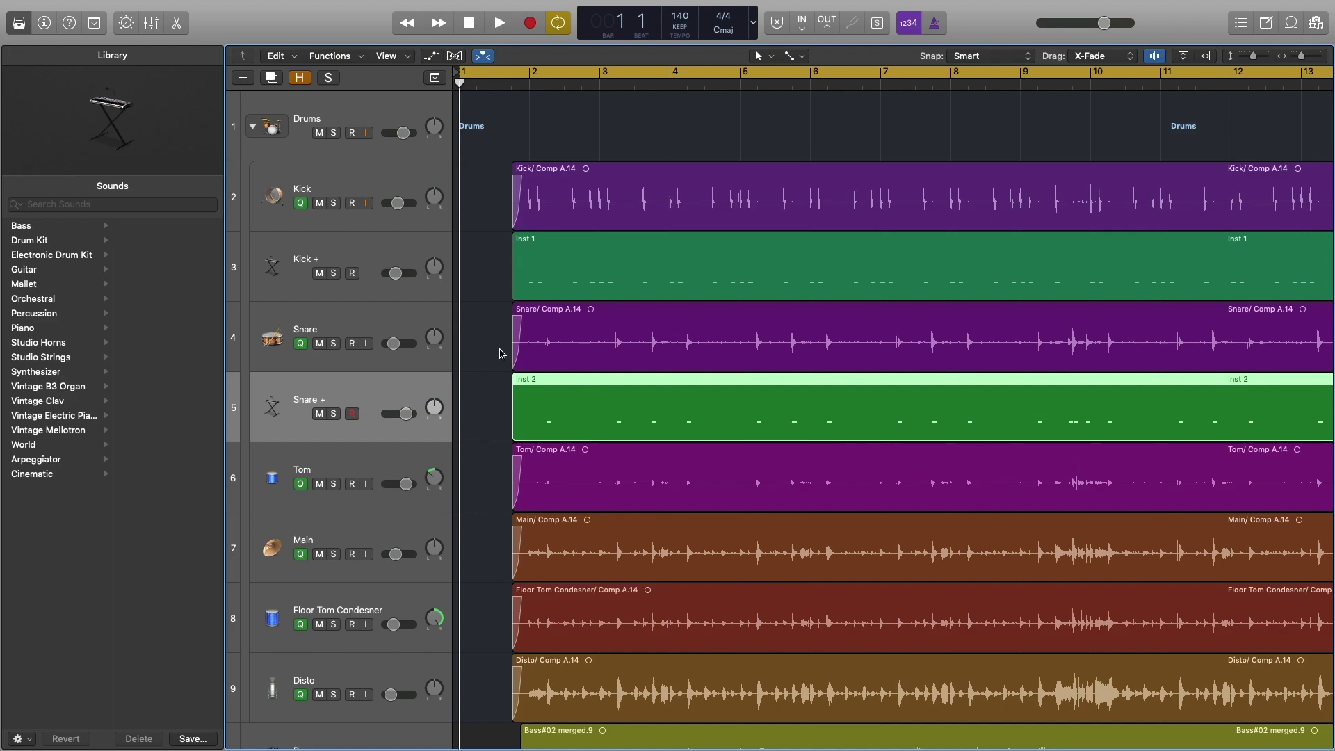
click(357, 391)
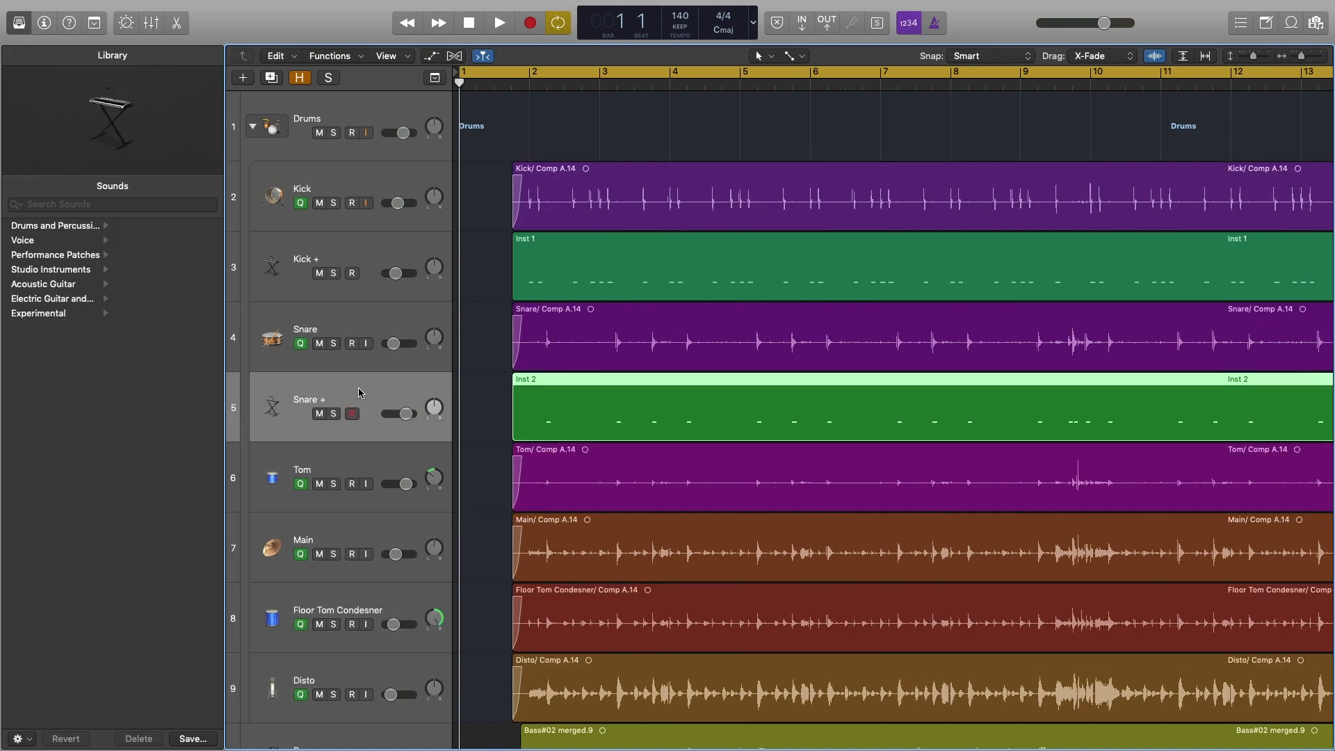
- Open the Snare + MIDI region in the Piano Roll and hide the Library
drag(1253, 56, 1257, 55)
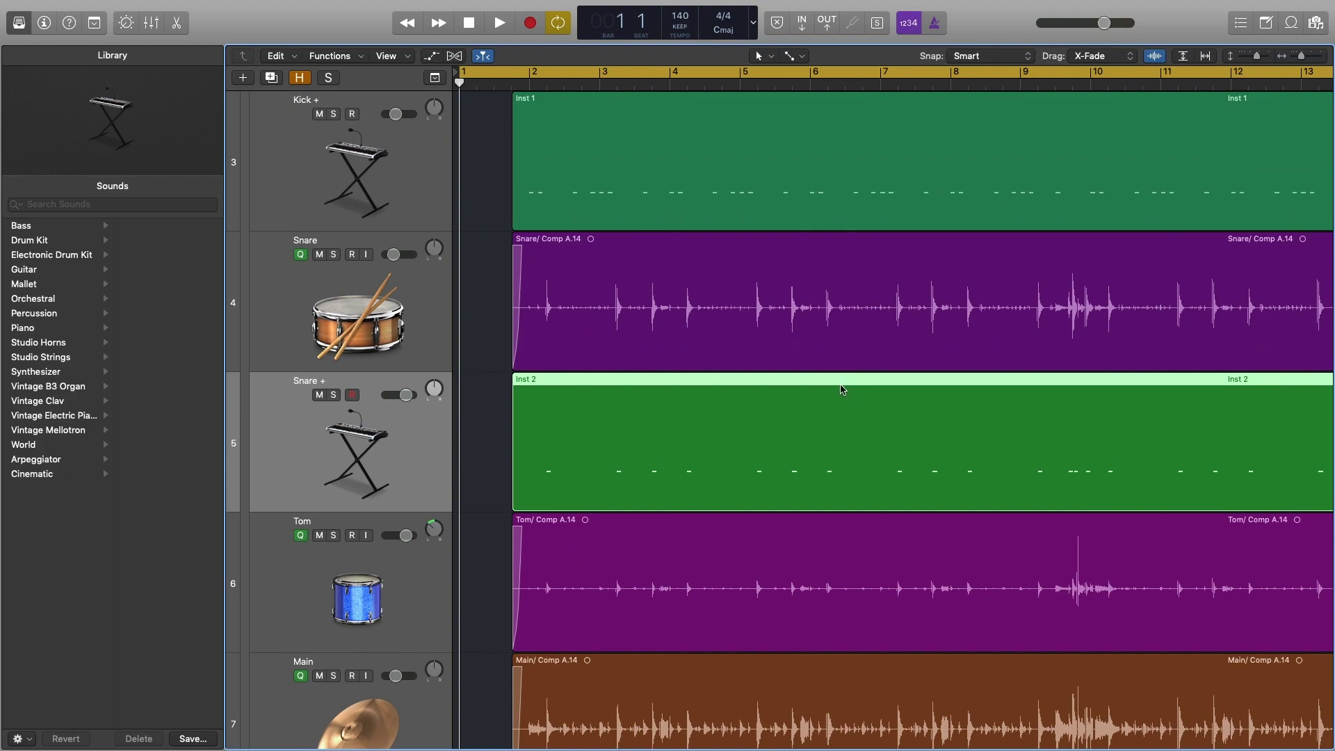
double_click(763, 420)
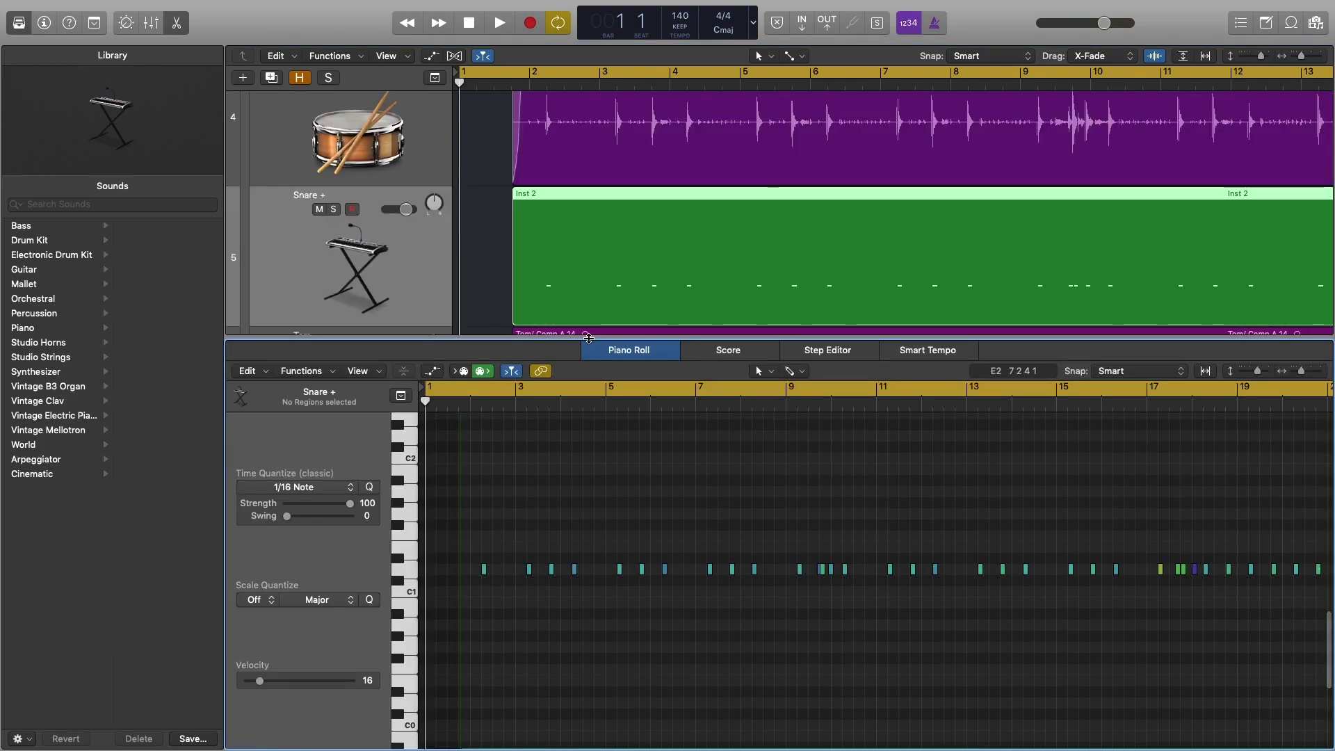
key(y)
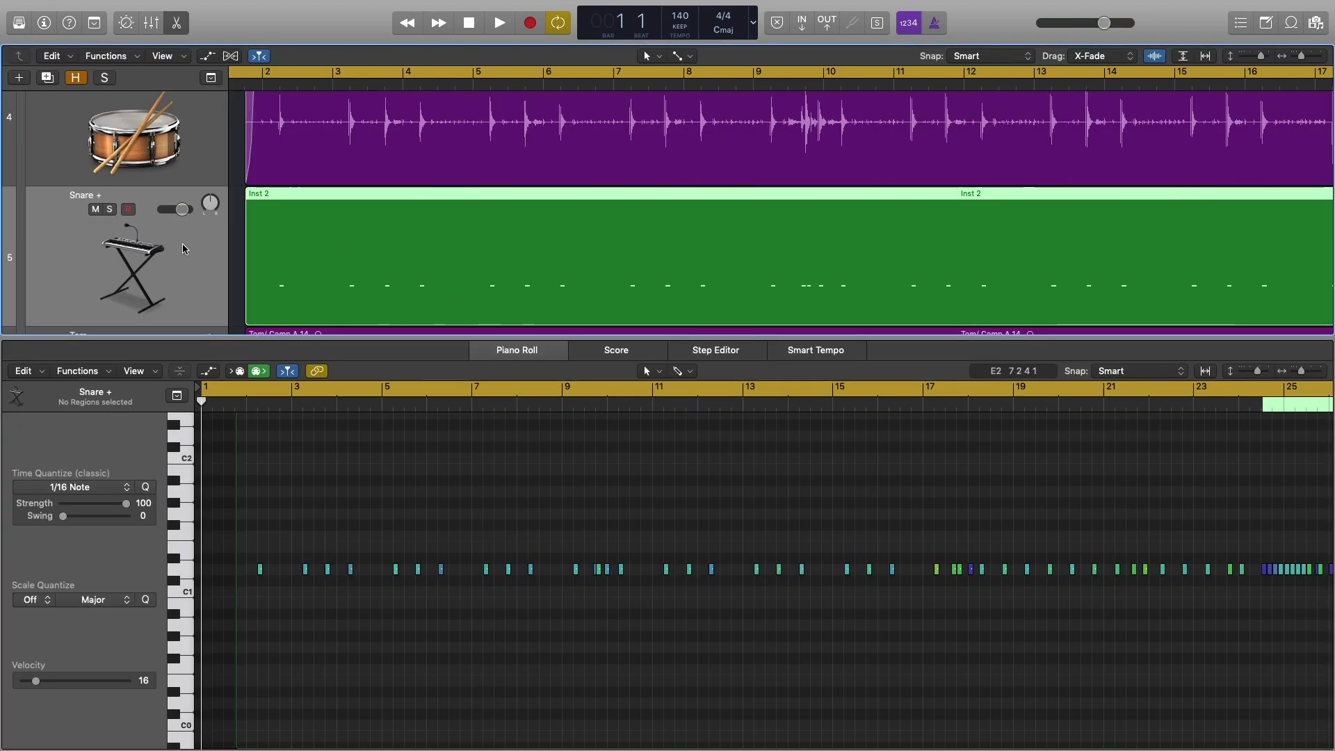
click(178, 23)
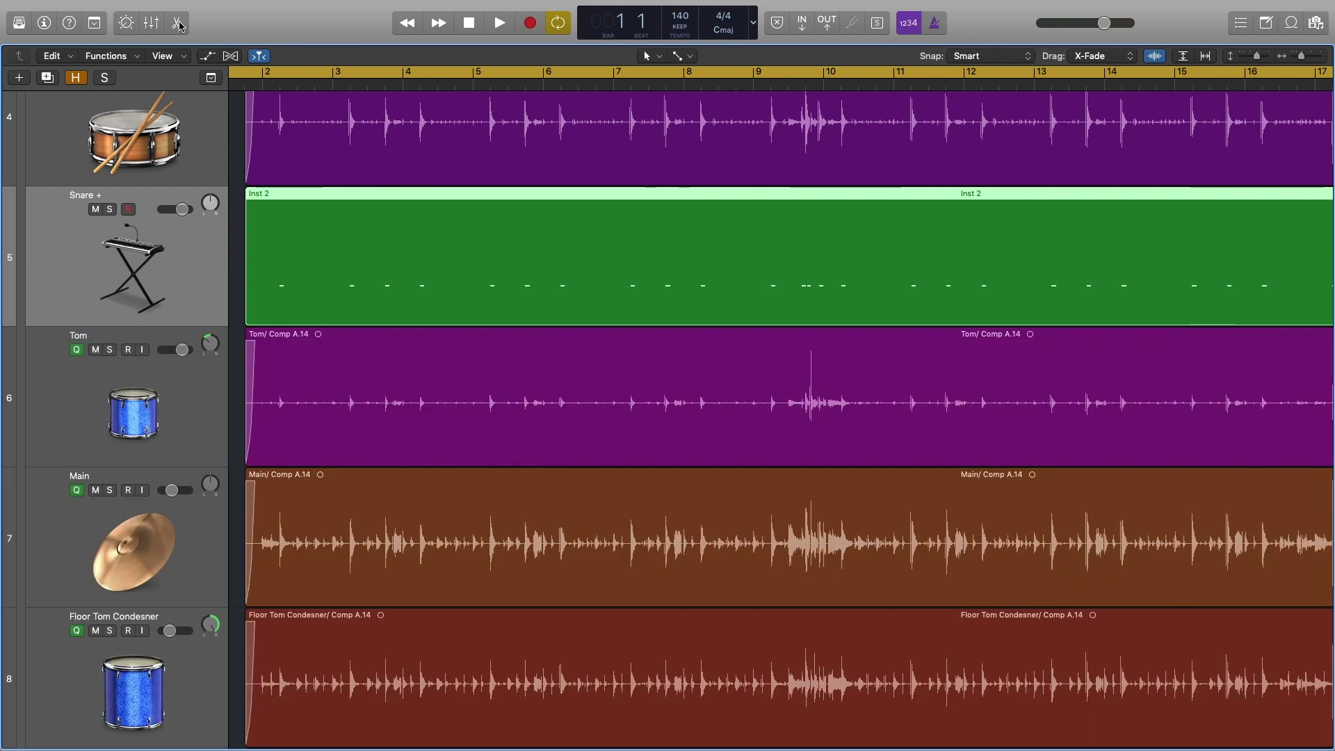
click(178, 27)
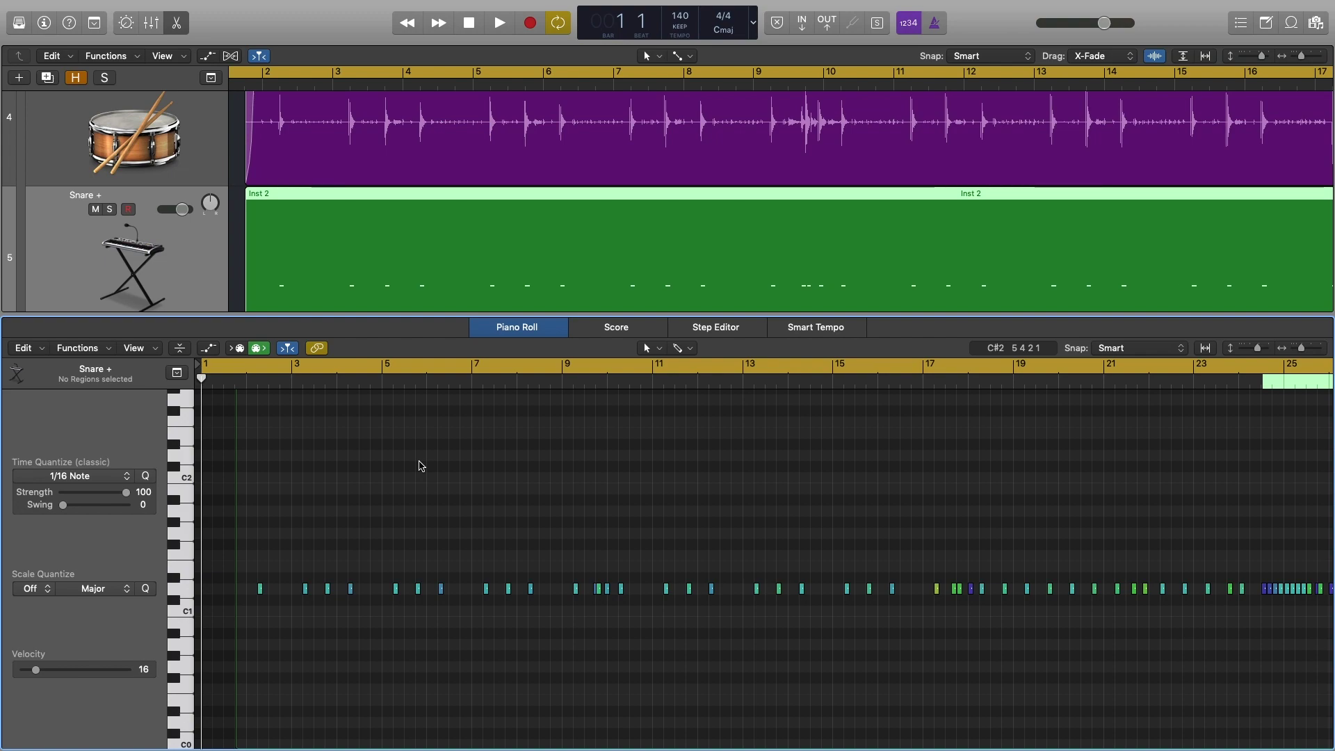
- Set all notes in the Snare + region to a fixed velocity of 110 using the Fixed Velocity MIDI Transform
click(420, 469)
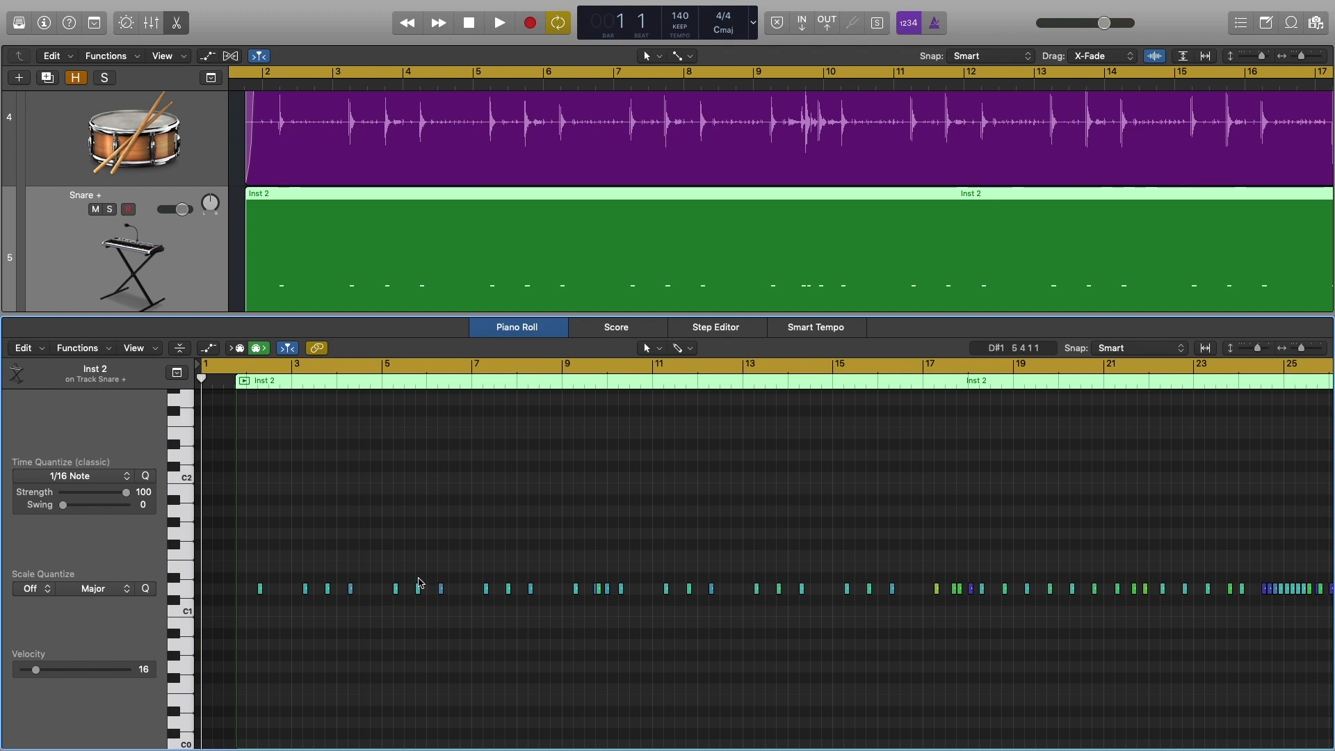
scroll(736, 629, left, 2)
key(super+a)
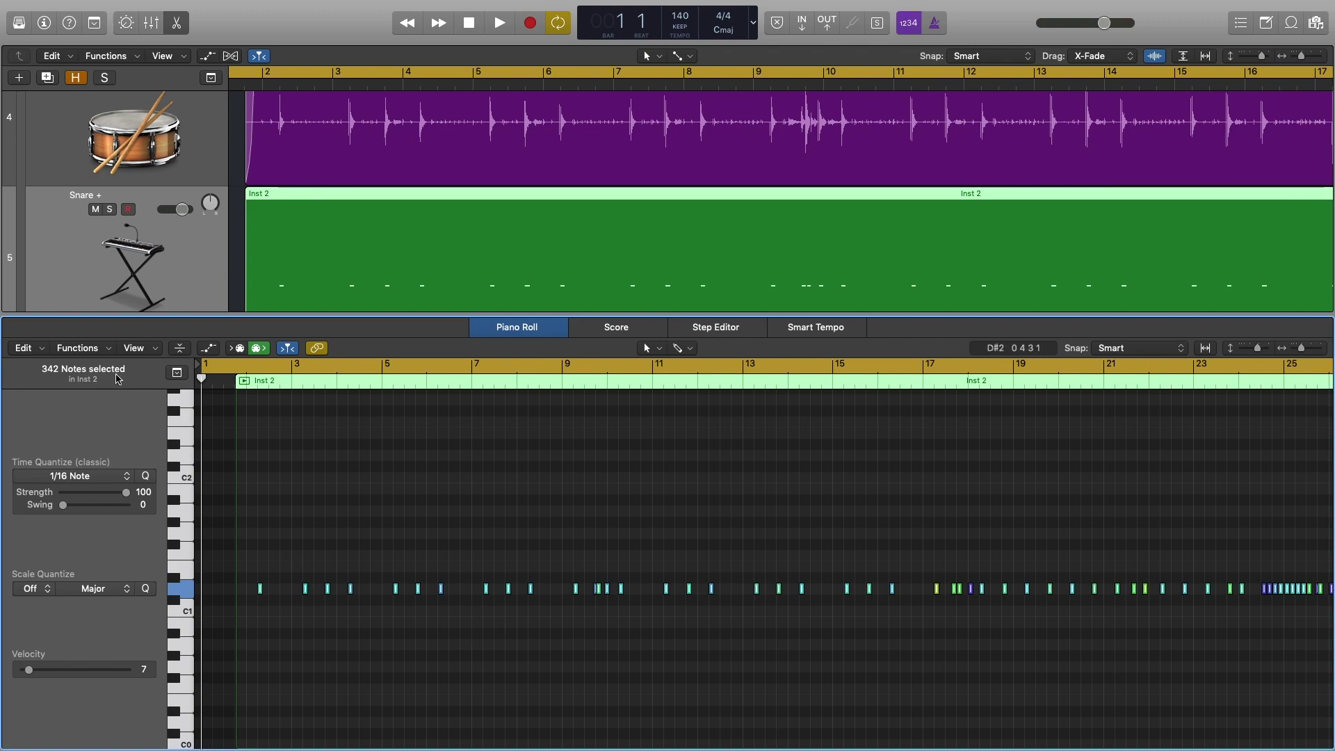
click(108, 350)
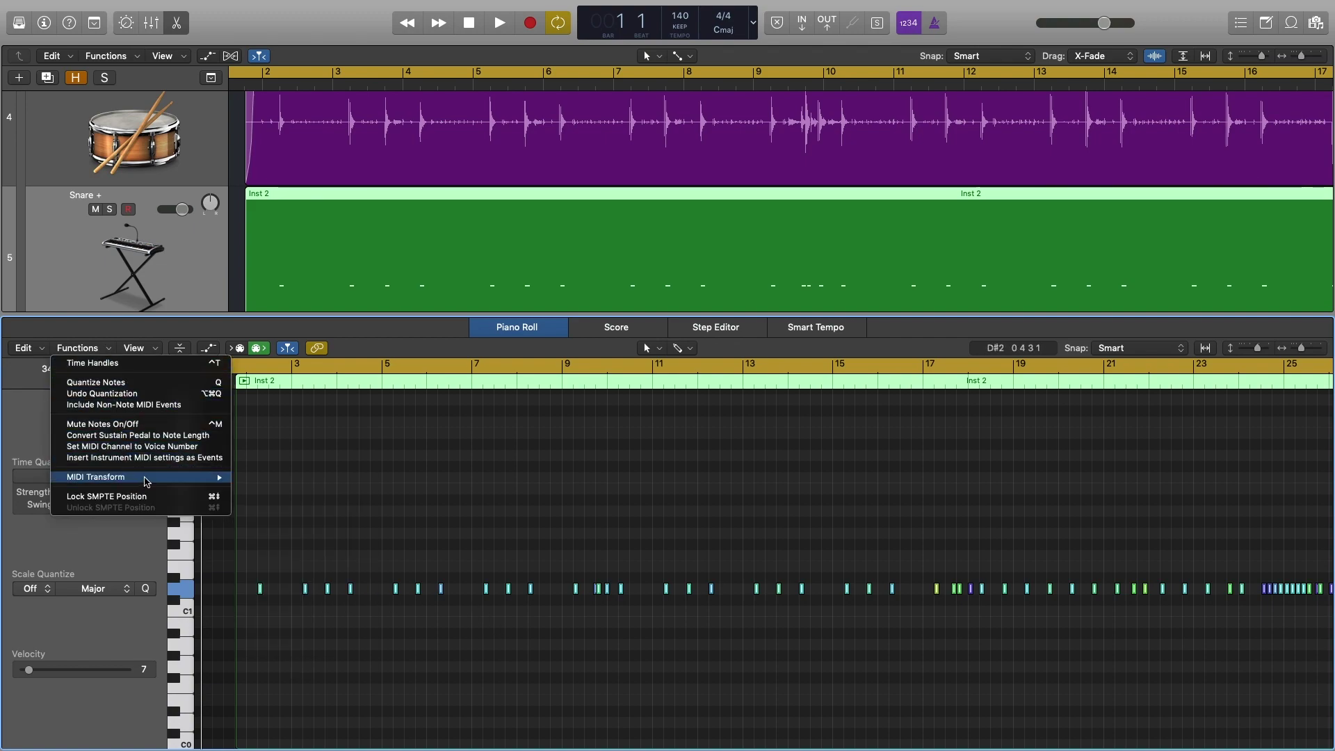
mouse_move(146, 477)
click(273, 477)
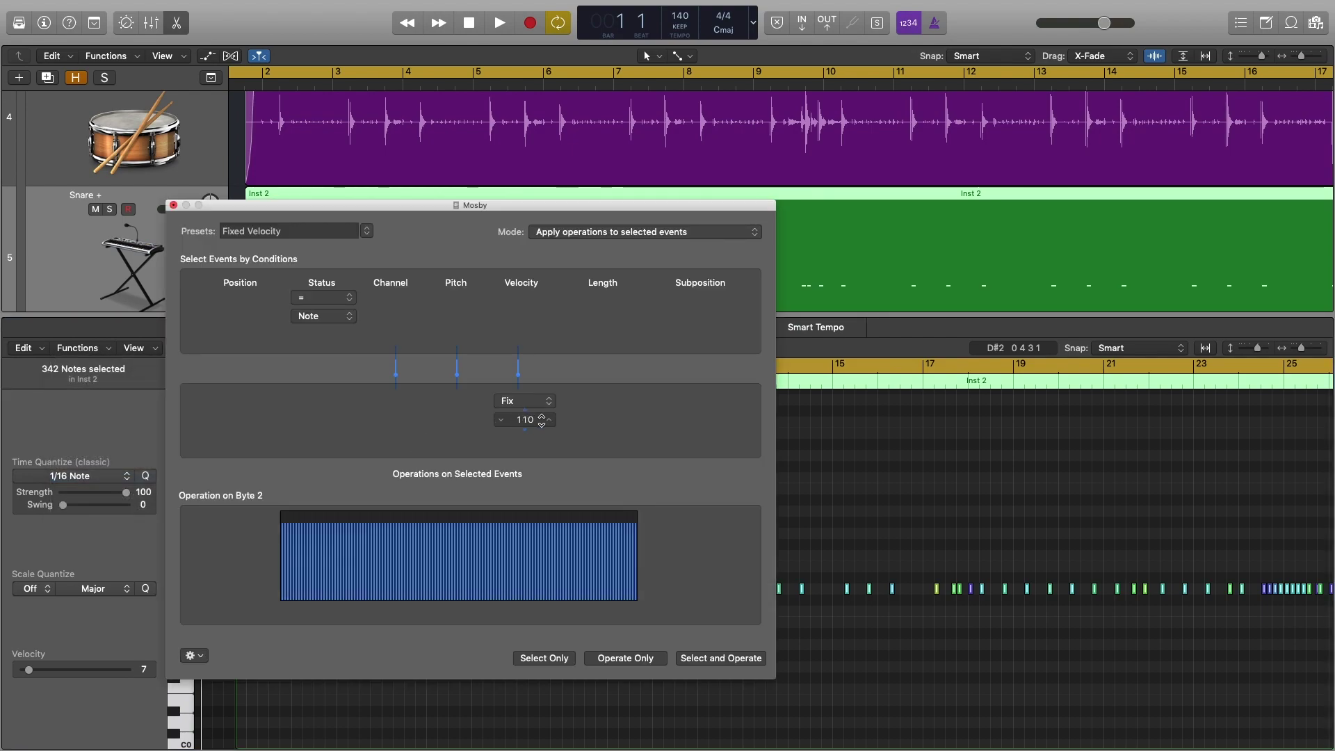
click(625, 659)
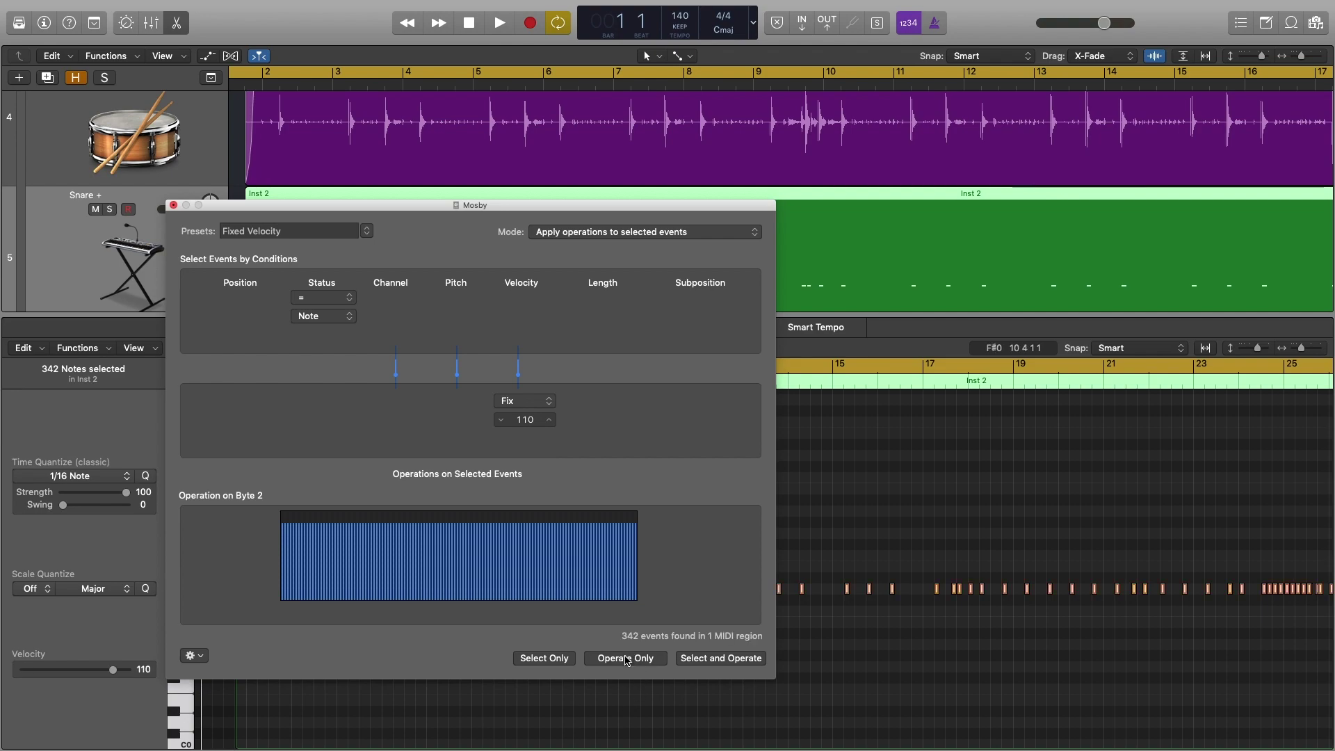
click(174, 206)
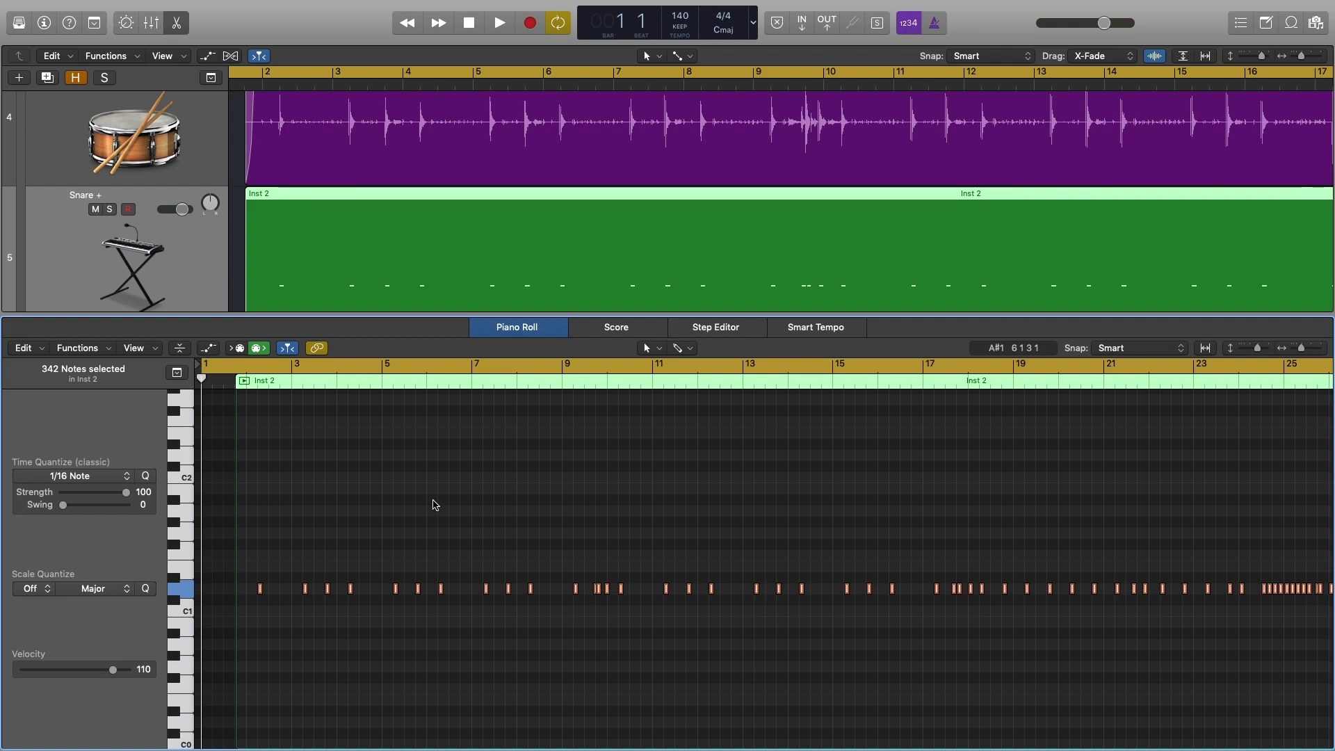
- Compare the Snare + region's notes with the Snare audio hits up close, and select the note in bar 3 in the Piano Roll
scroll(378, 209, up, 2)
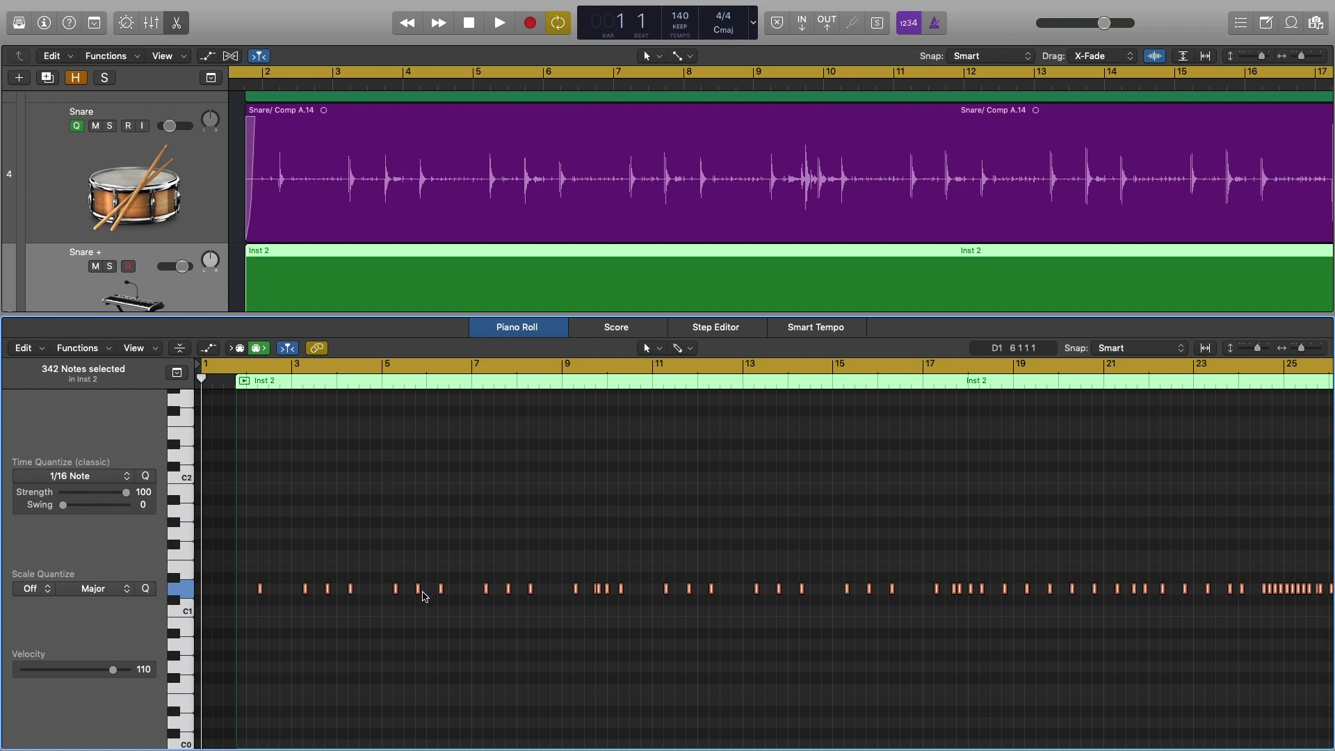
scroll(559, 603, right, 10)
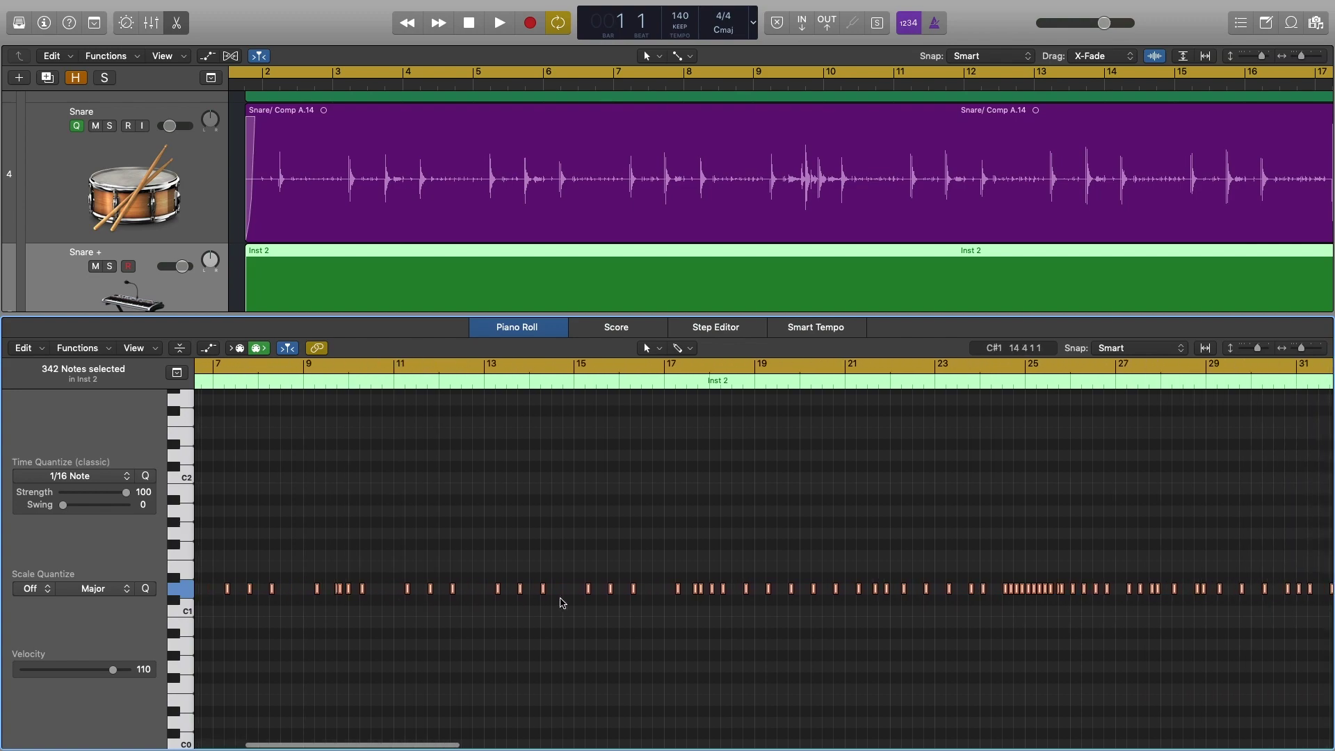
scroll(561, 598, left, 10)
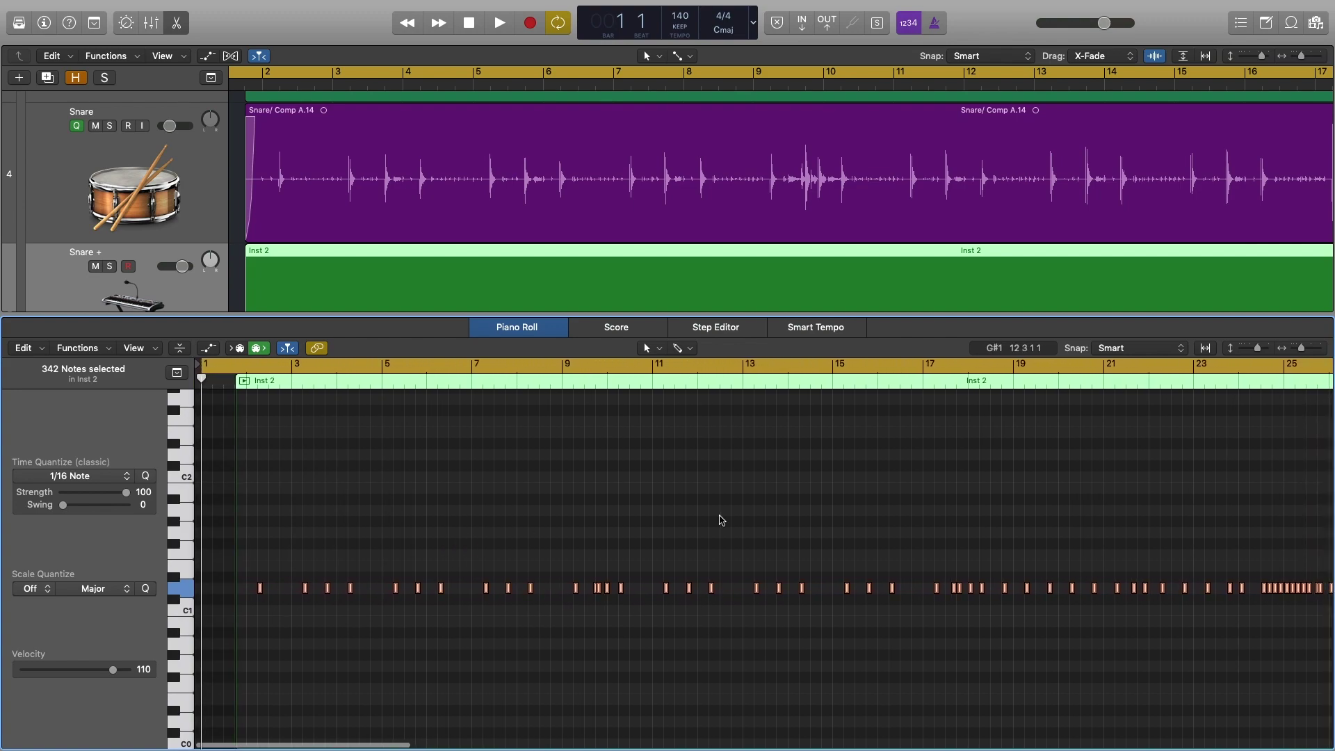
drag(1302, 349, 1310, 351)
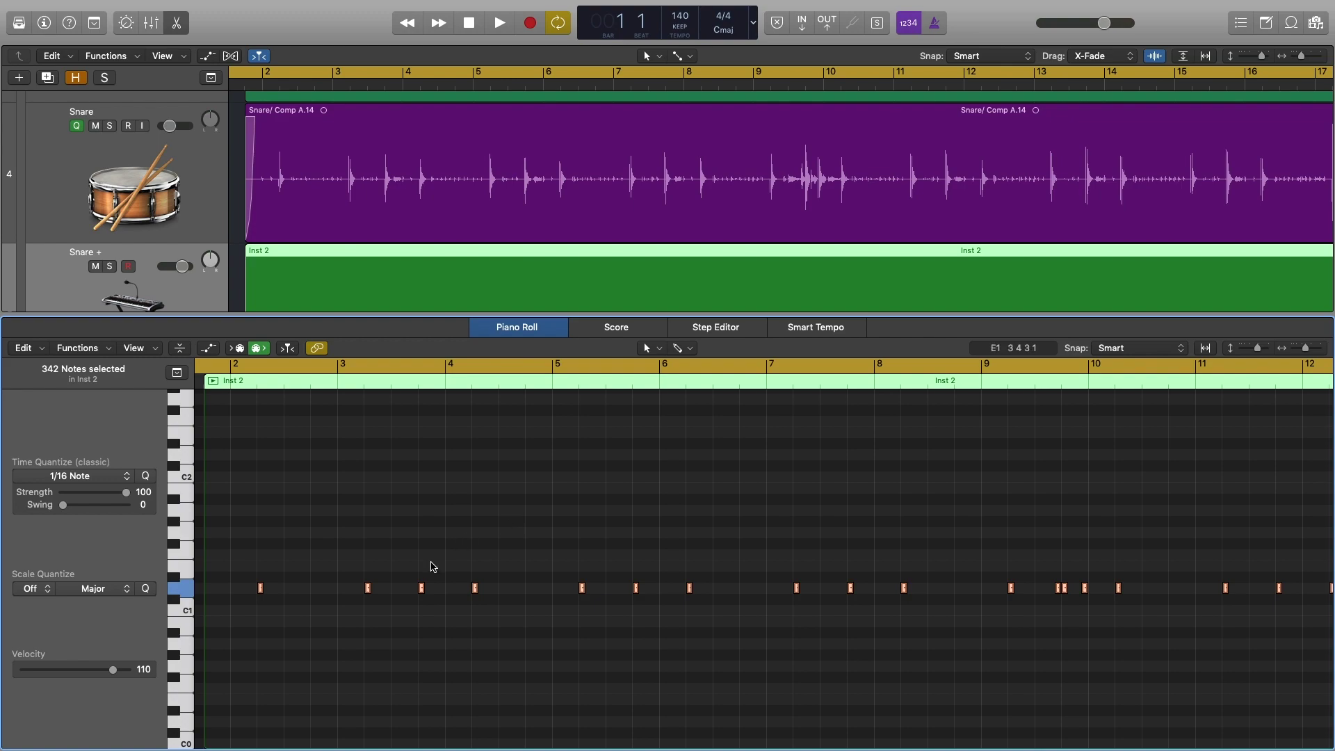
click(334, 560)
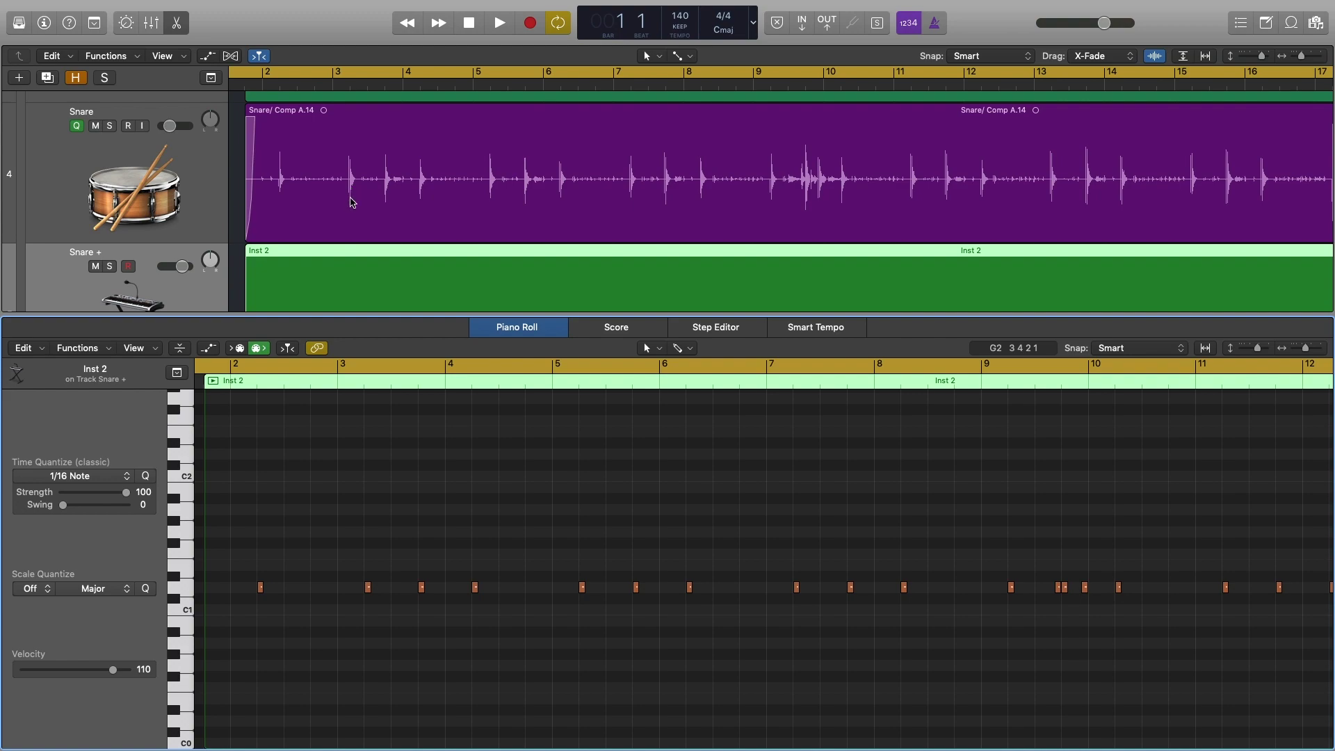
click(177, 20)
scroll(375, 285, up, 2)
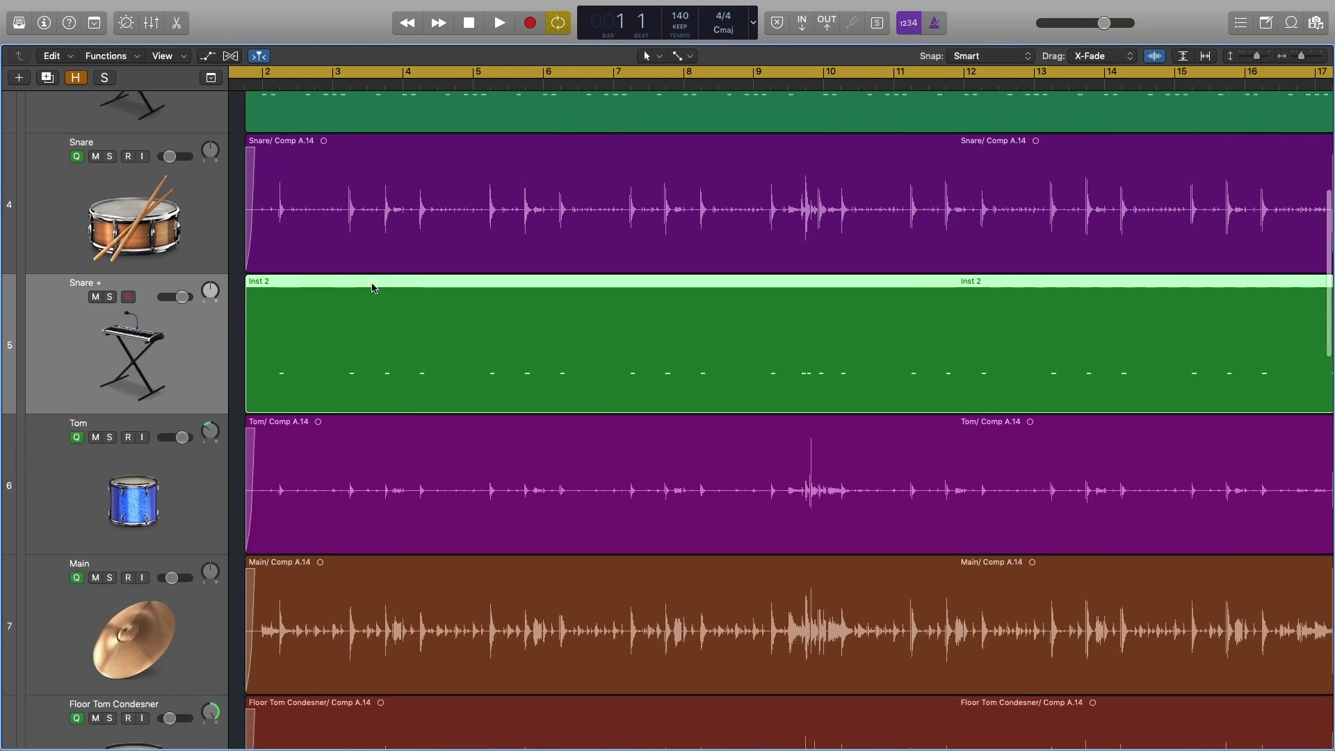
double_click(381, 370)
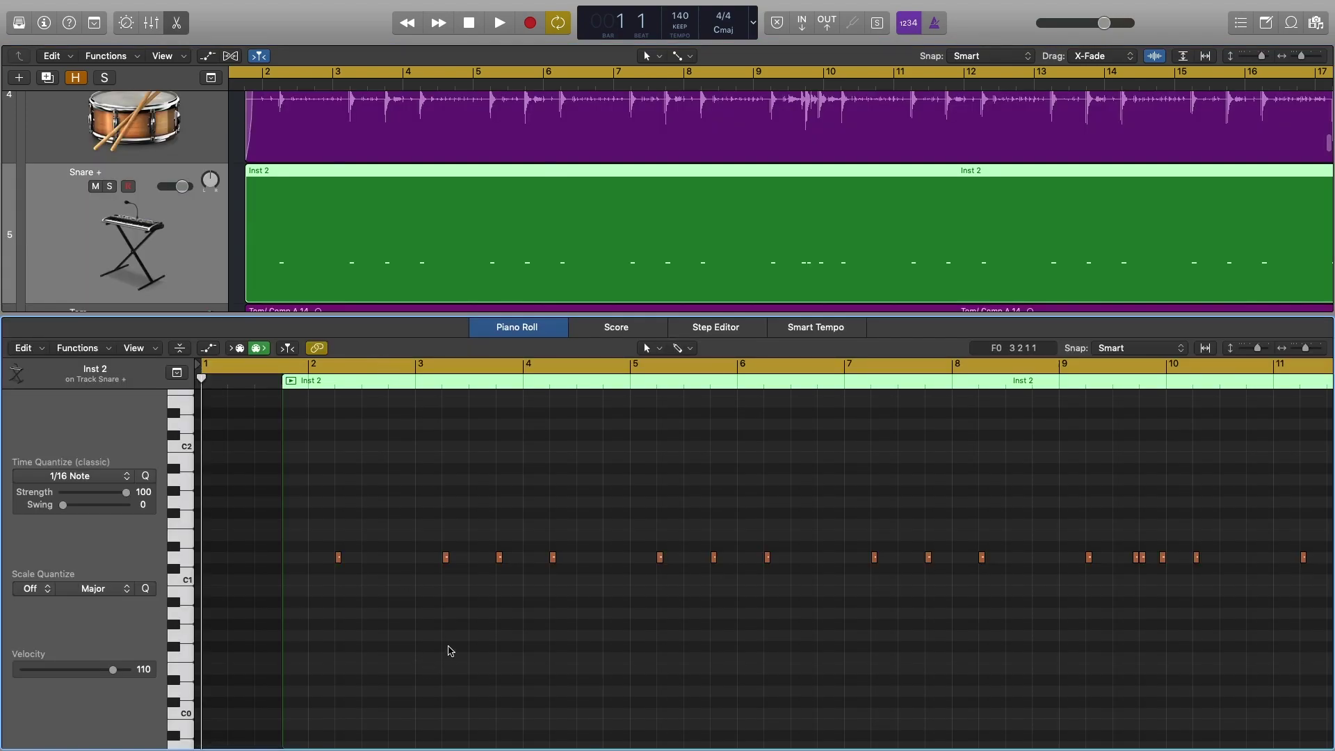
click(445, 558)
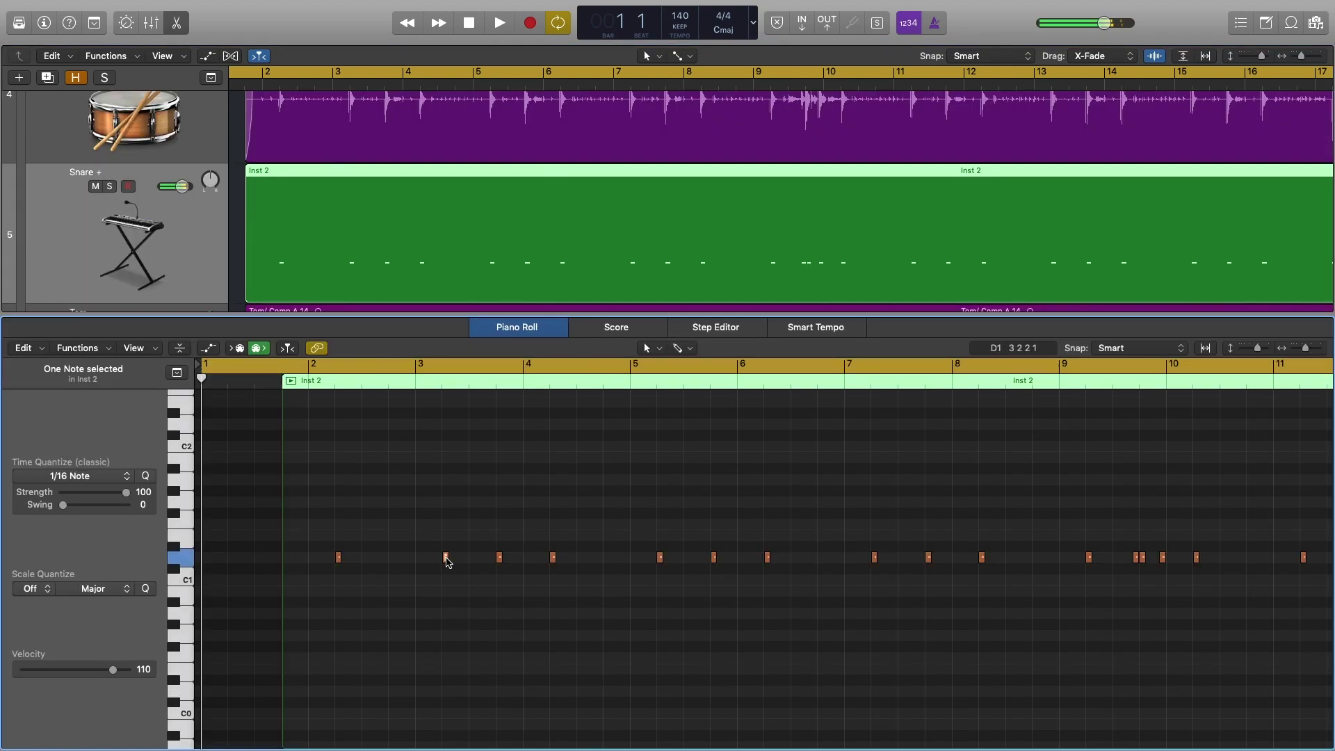
- Delete the second note in bar 3 of the Snare + region, checking against the Snare audio hits
scroll(397, 221, up, 2)
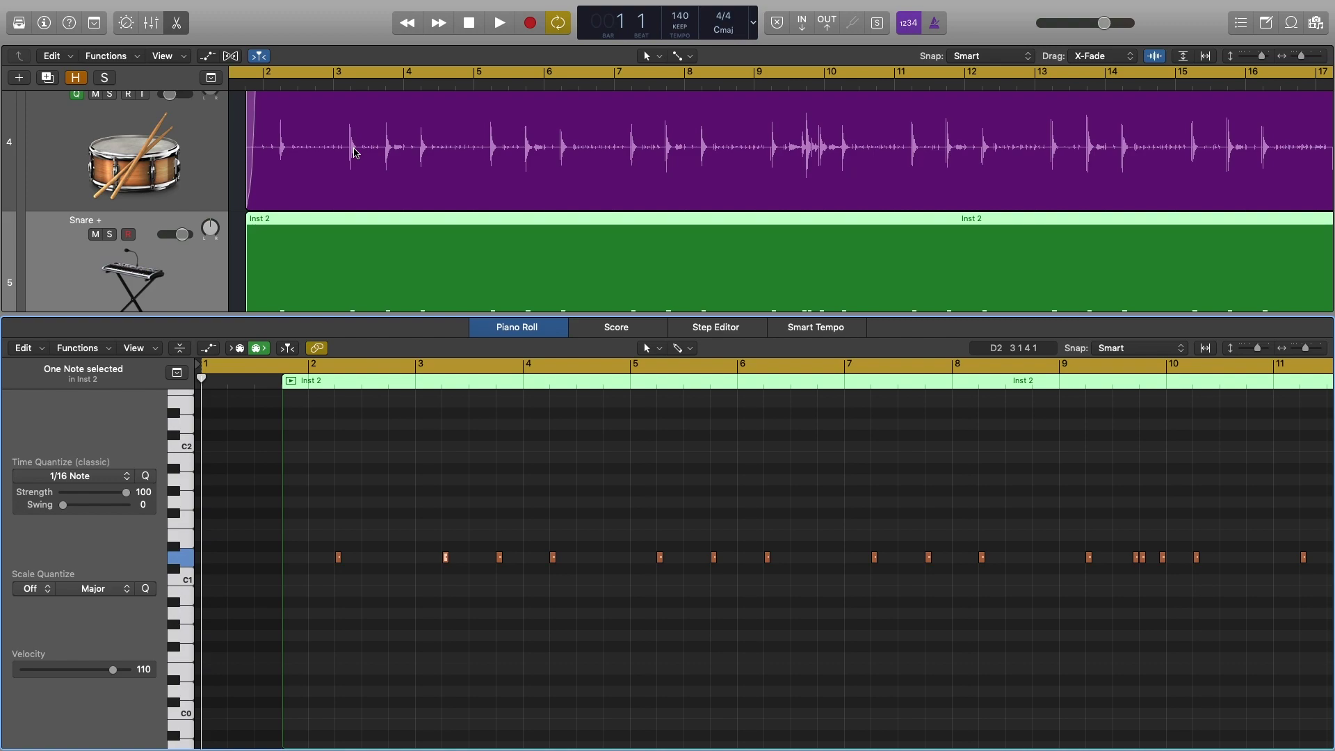
scroll(480, 473, down, 1)
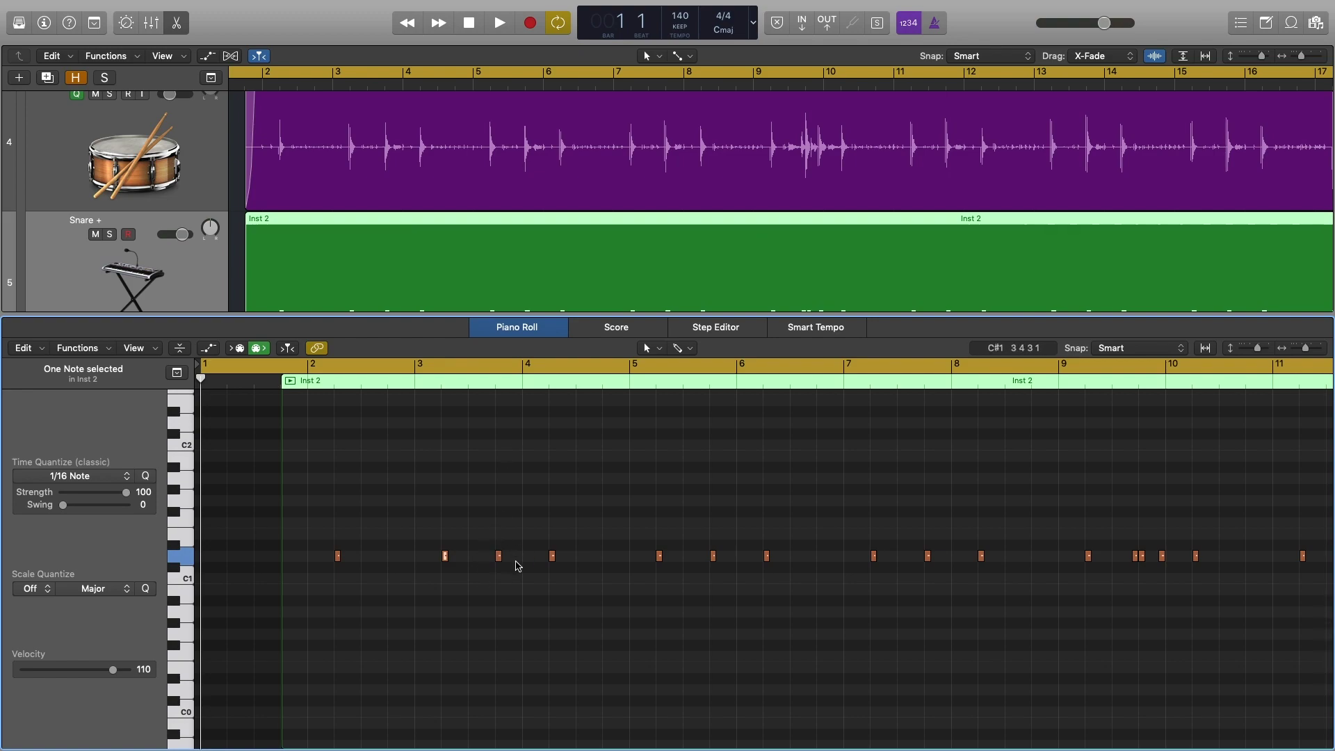
drag(490, 536, 523, 592)
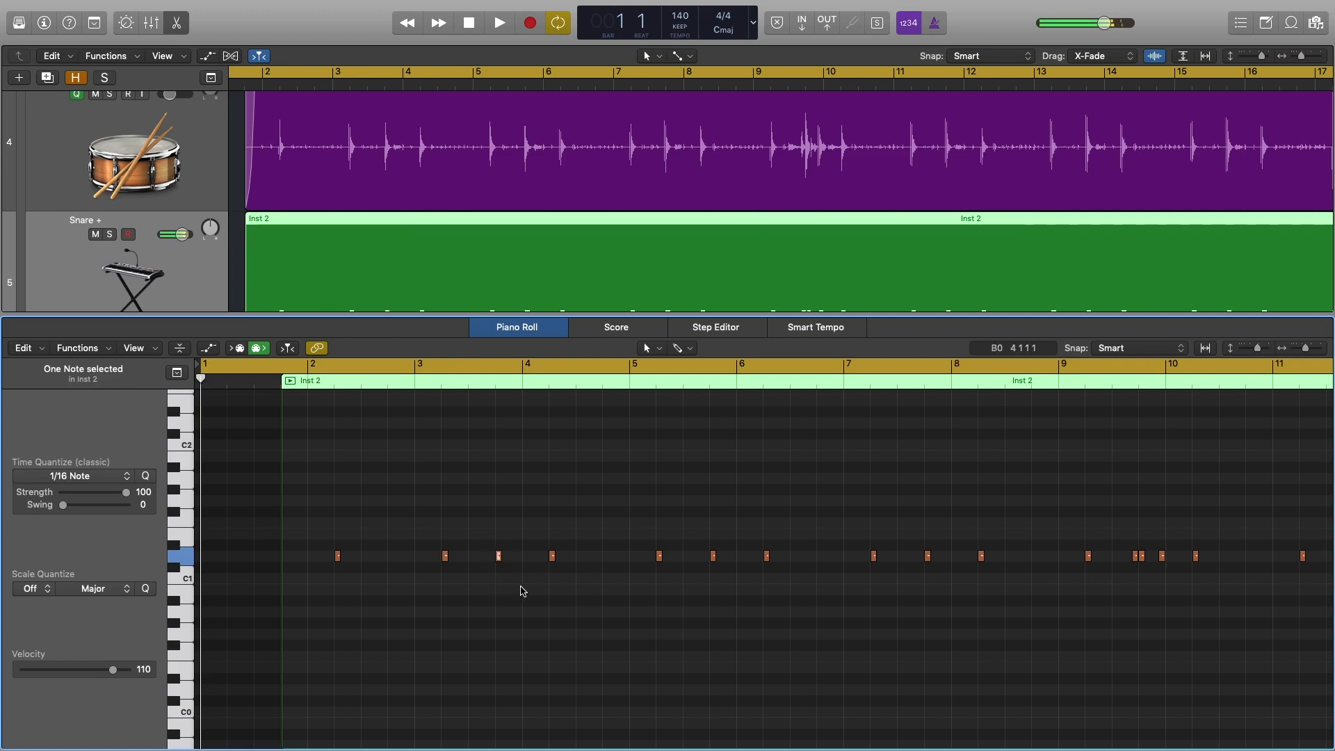
key(Delete)
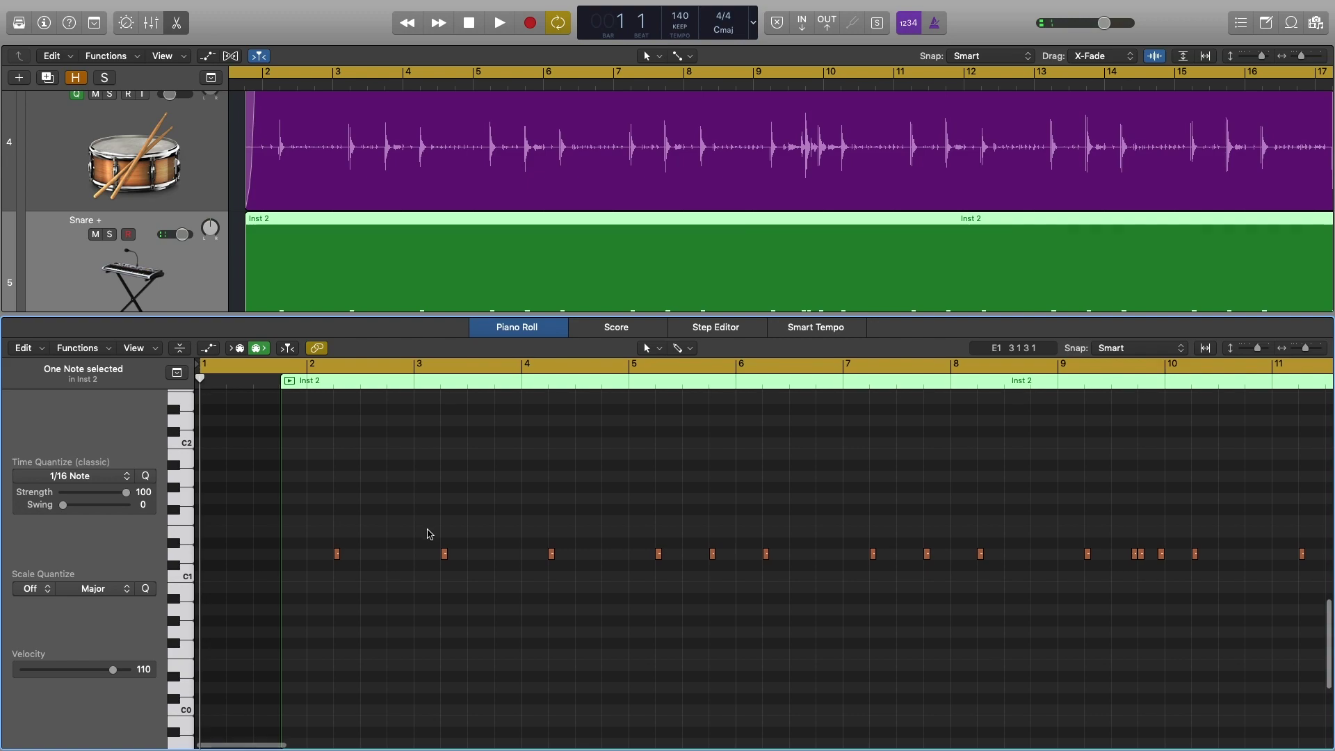
- Fill the gap at bar 3 beat 4 with a copy of the earlier bar 3 note, and close the Piano Roll
key(Left)
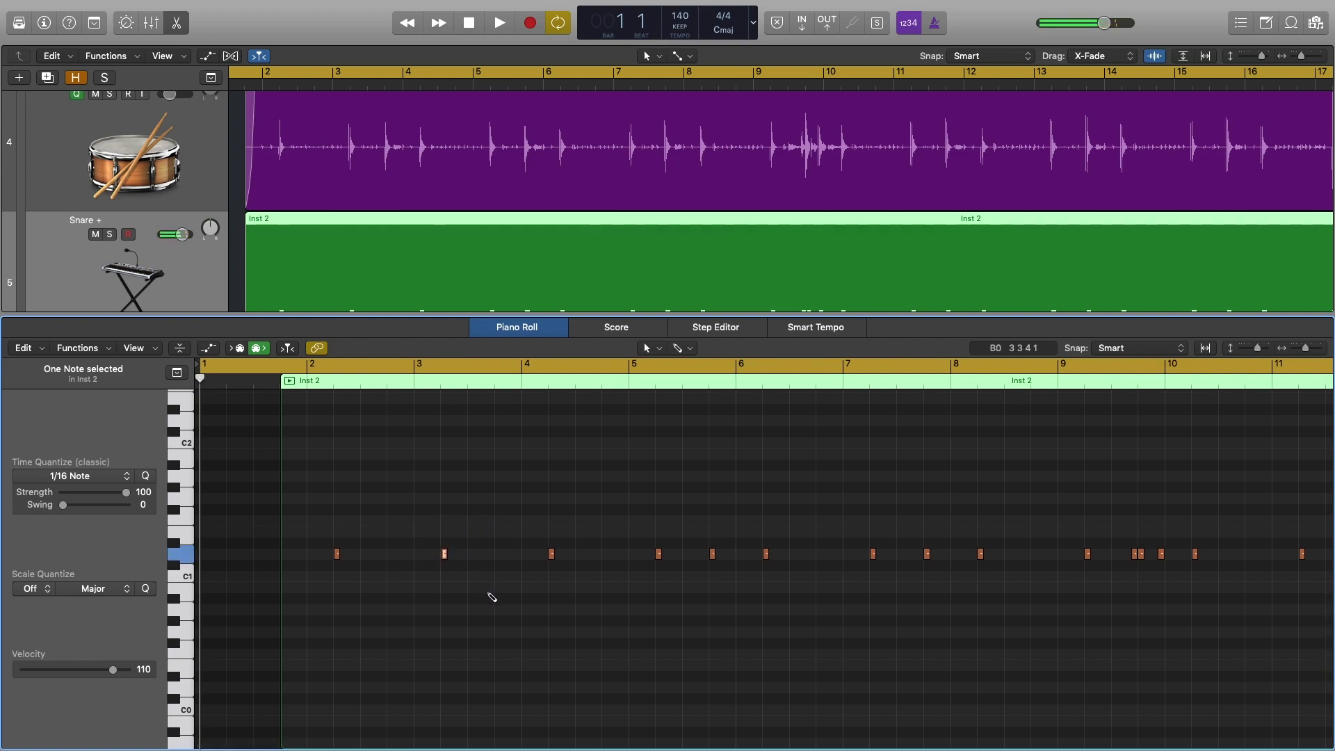
click(492, 387)
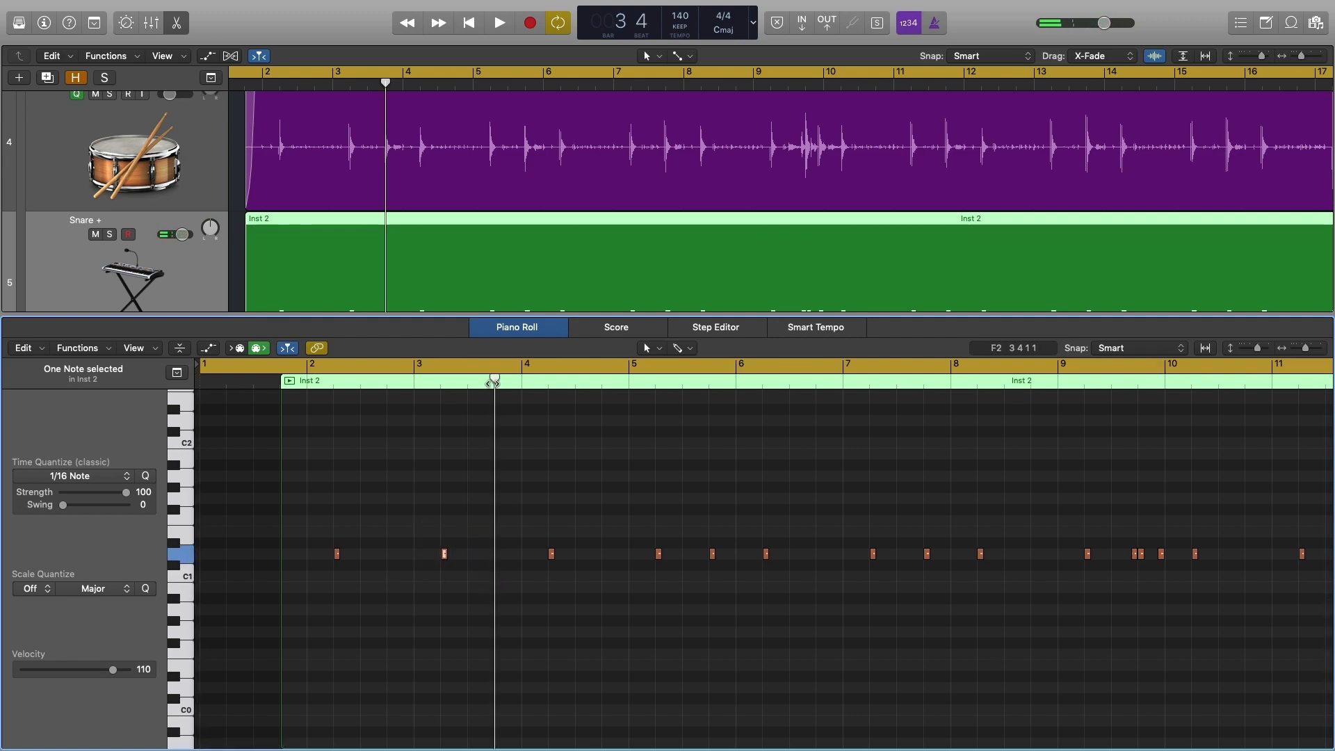
mouse_move(494, 383)
mouse_down()
mouse_move(475, 385)
mouse_move(494, 385)
mouse_up()
key(d)
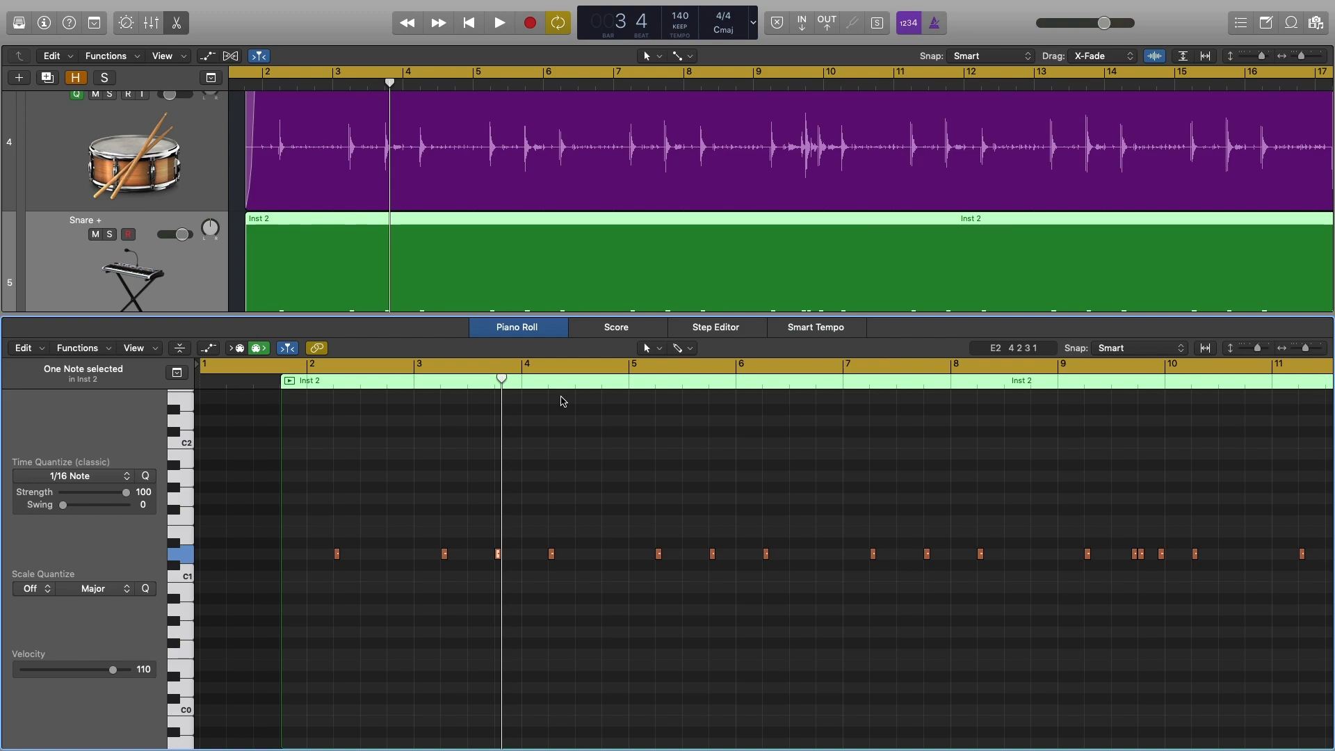
key(e)
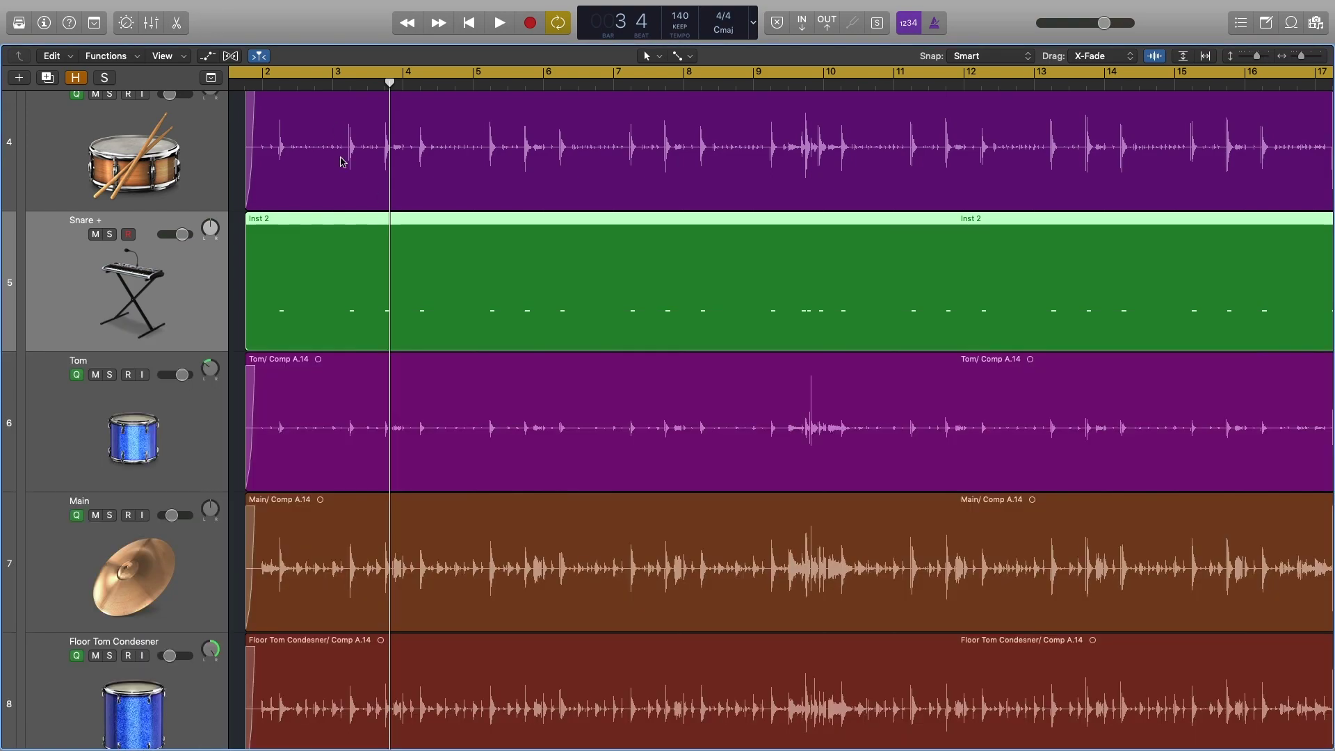
scroll(521, 401, up, 5)
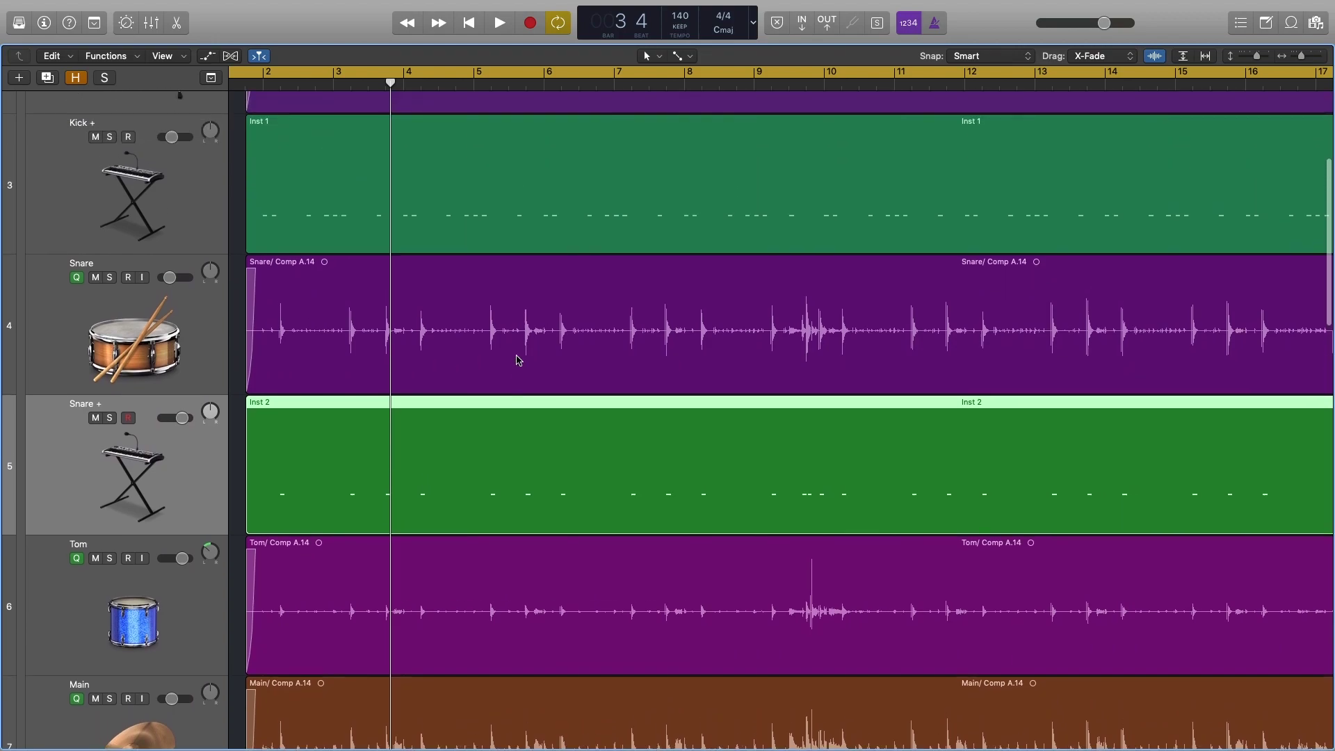